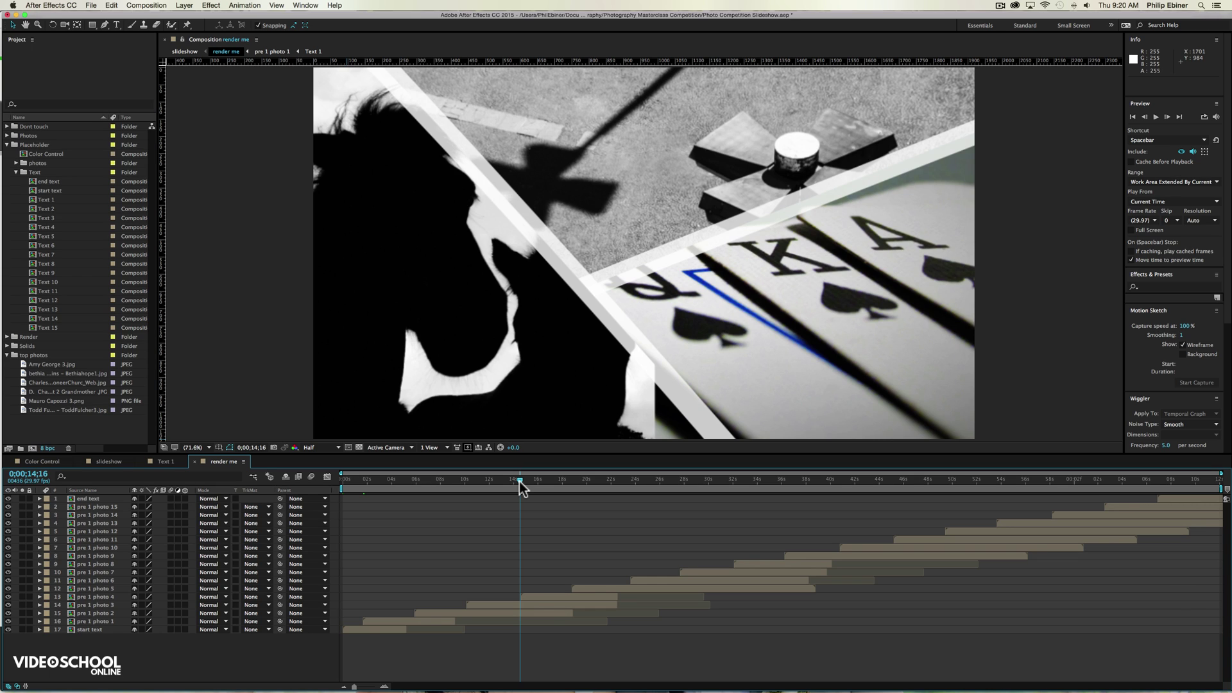
Switch to Chrome to read the Udemy question about slowing all keyframes in a project
key("super+Tab")
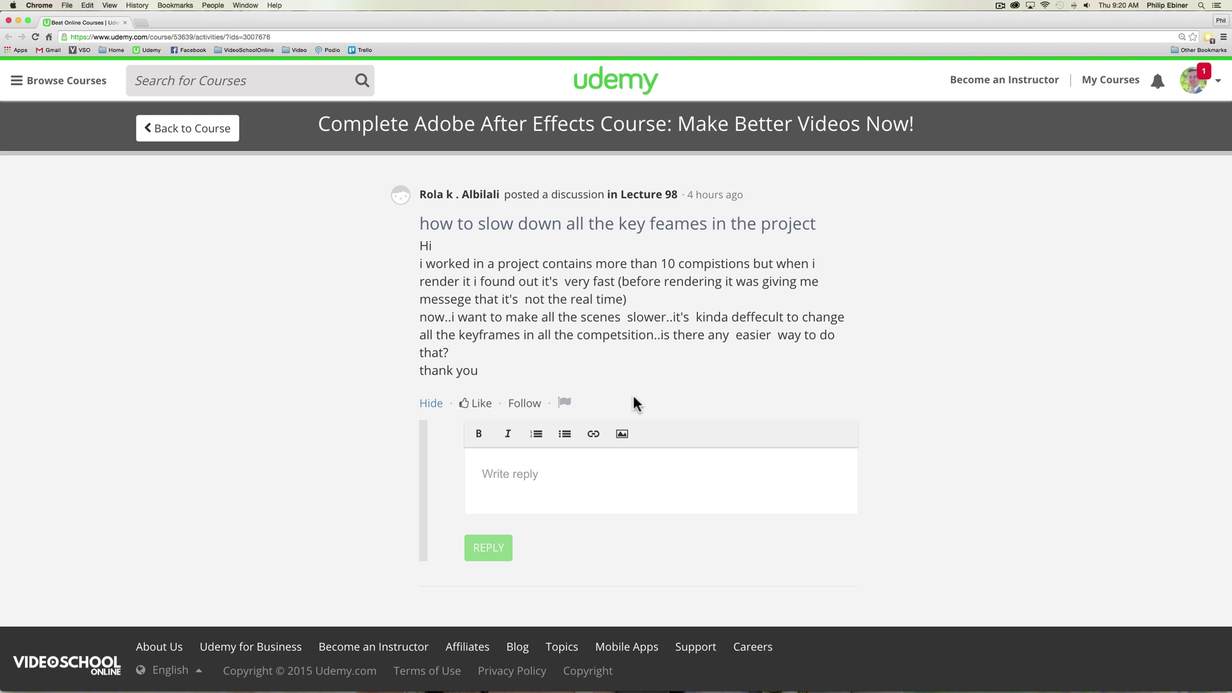
Return from Chrome to the After Effects 'render me' slideshow composition
key("super+Tab")
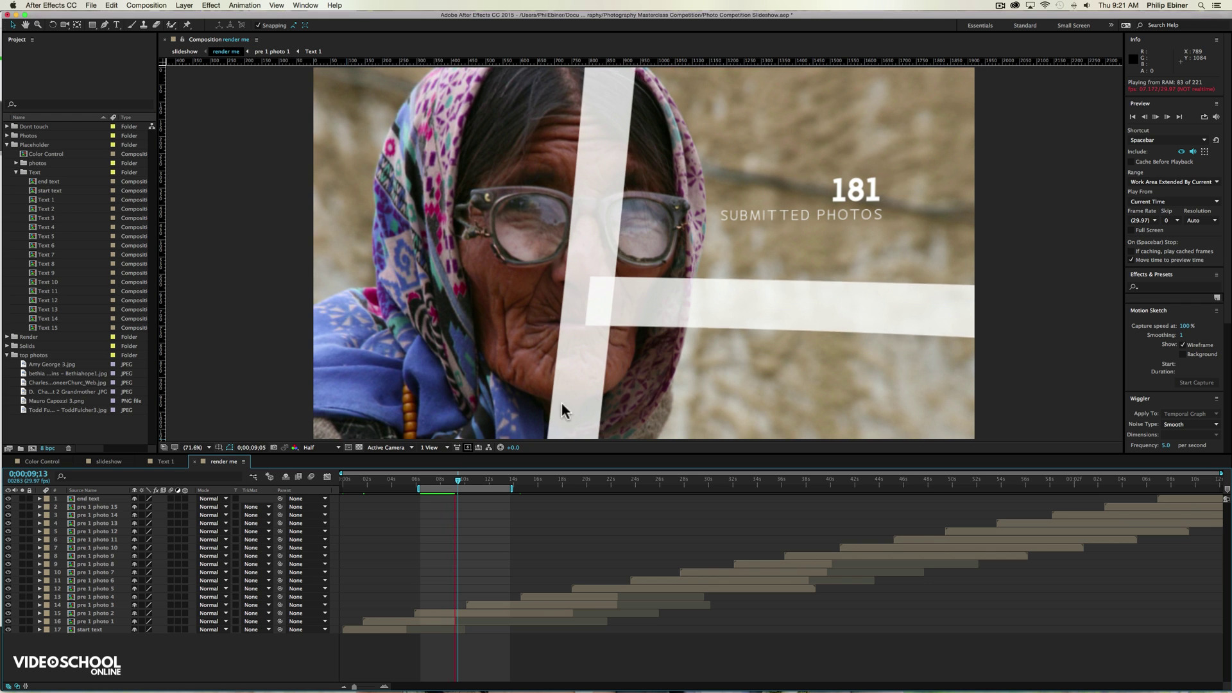
Stop playback, shorten the work area end, and RAM preview that short stretch
key("space")
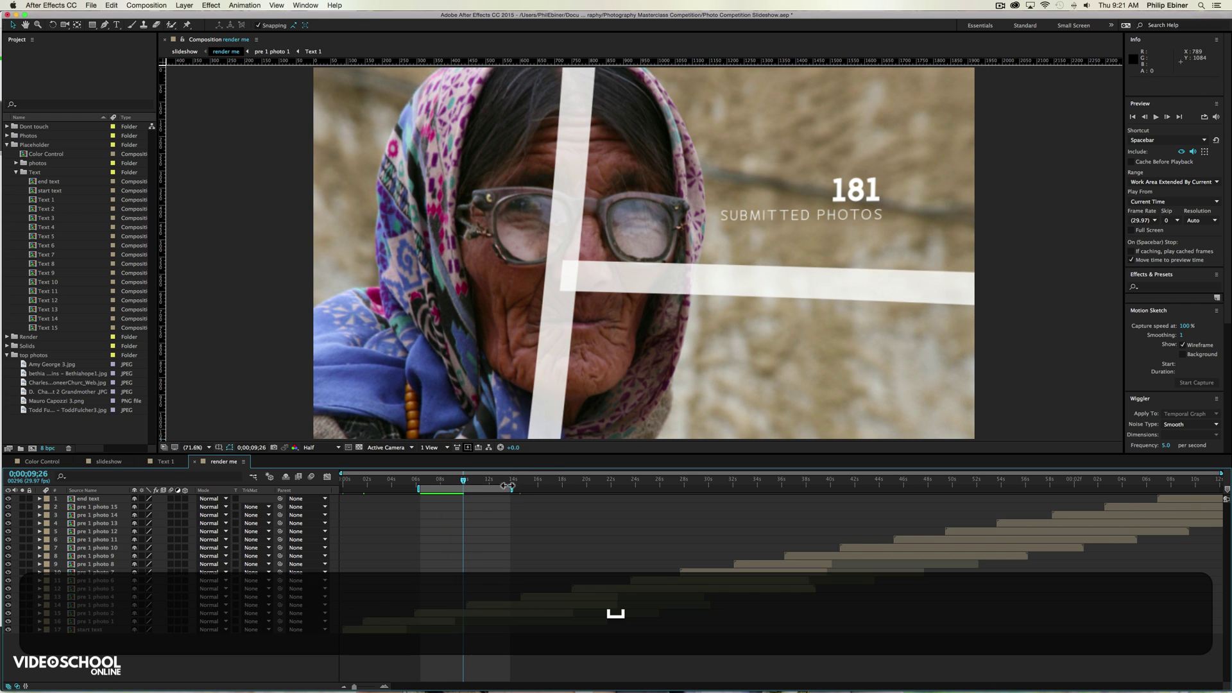
left_click_drag(507, 485, 467, 488)
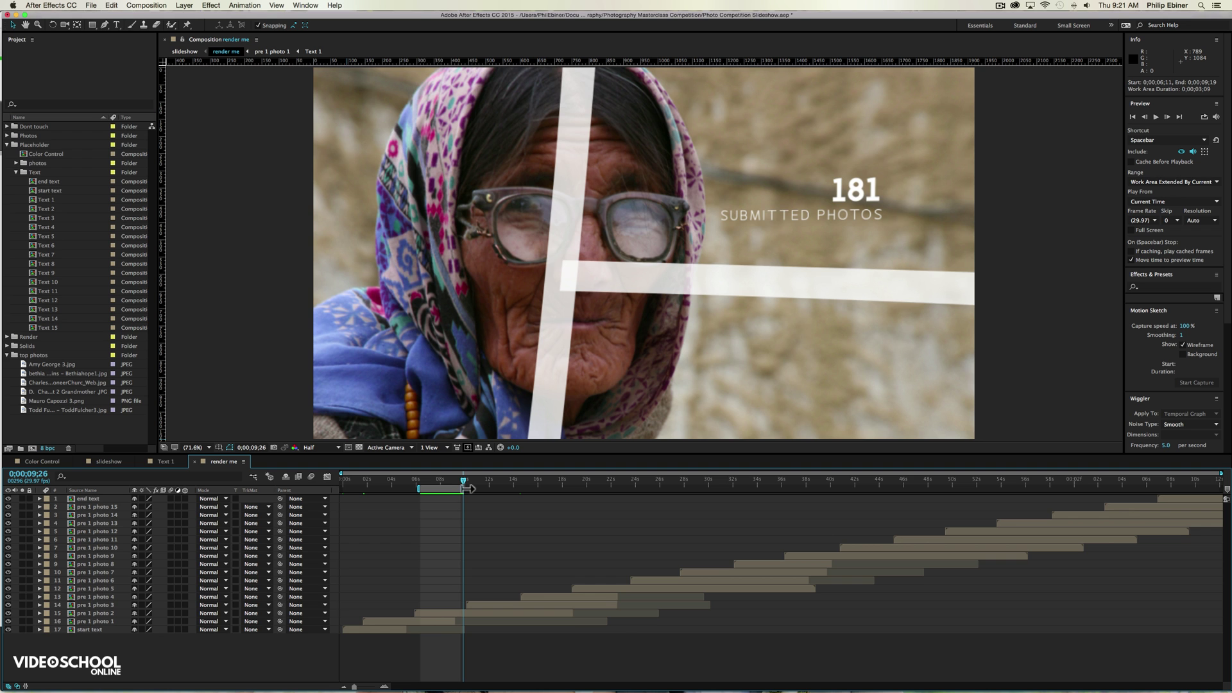
key("KP_0")
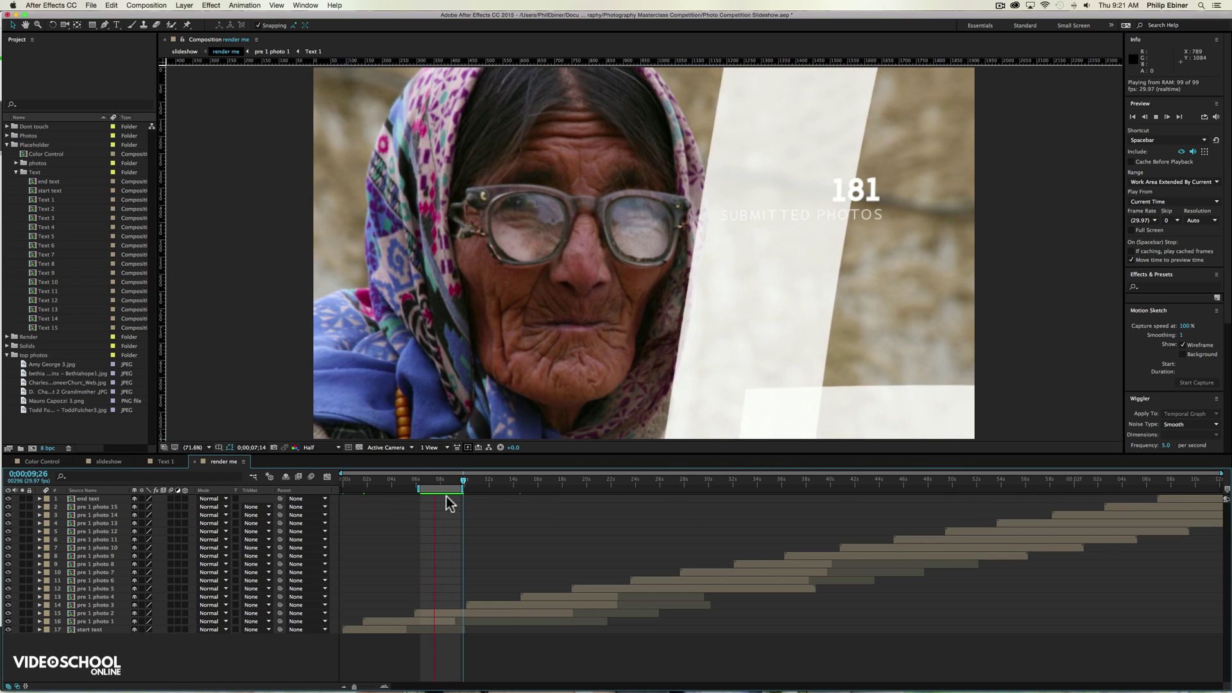
key("space")
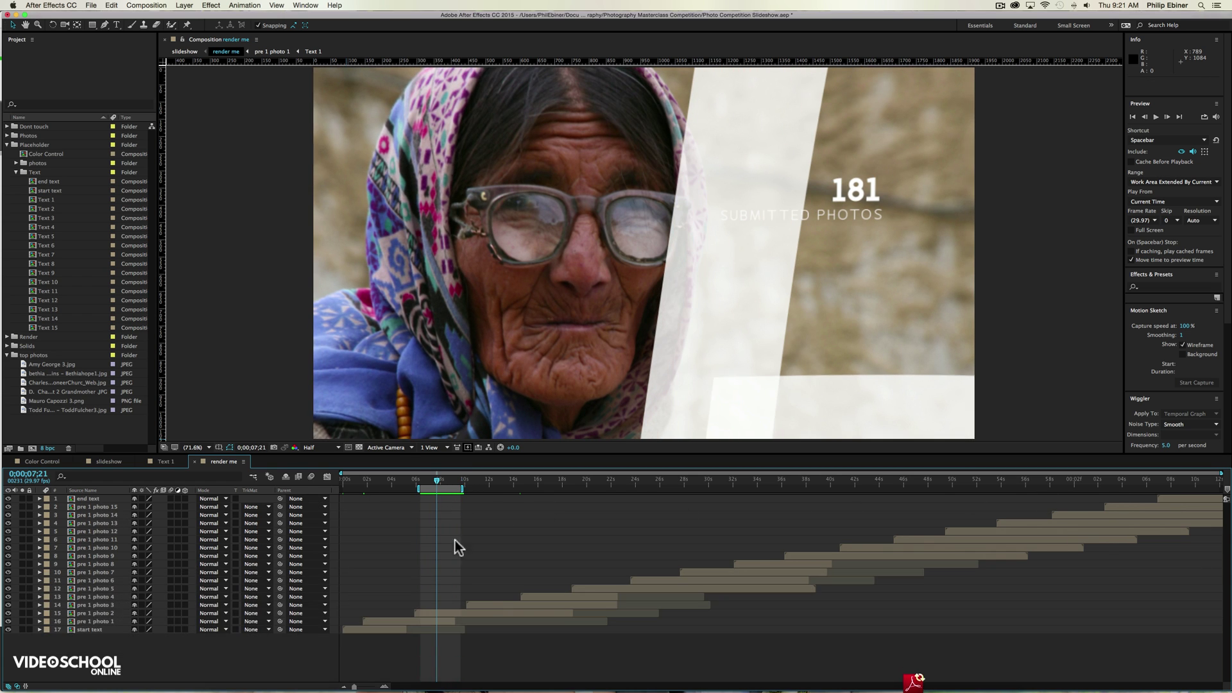
Extend the work area back over the full 1:12 comp and undo the last change
left_click_drag(417, 491, 342, 491)
left_click_drag(462, 489, 1220, 488)
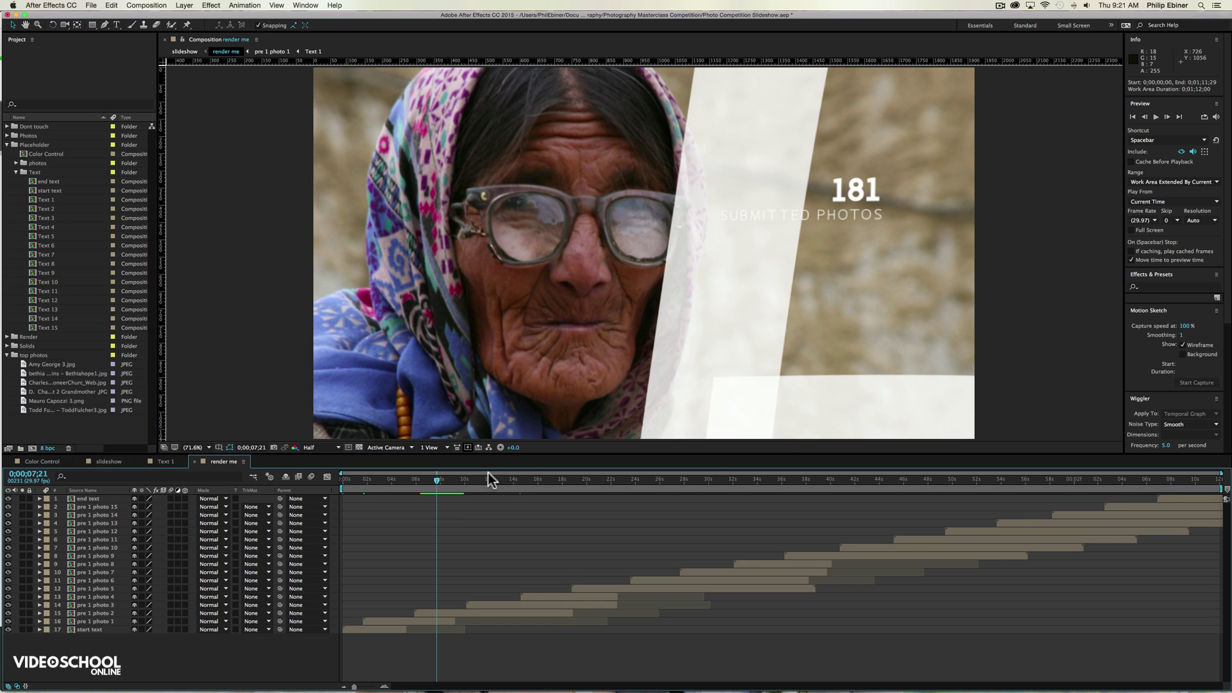
key("super+z")
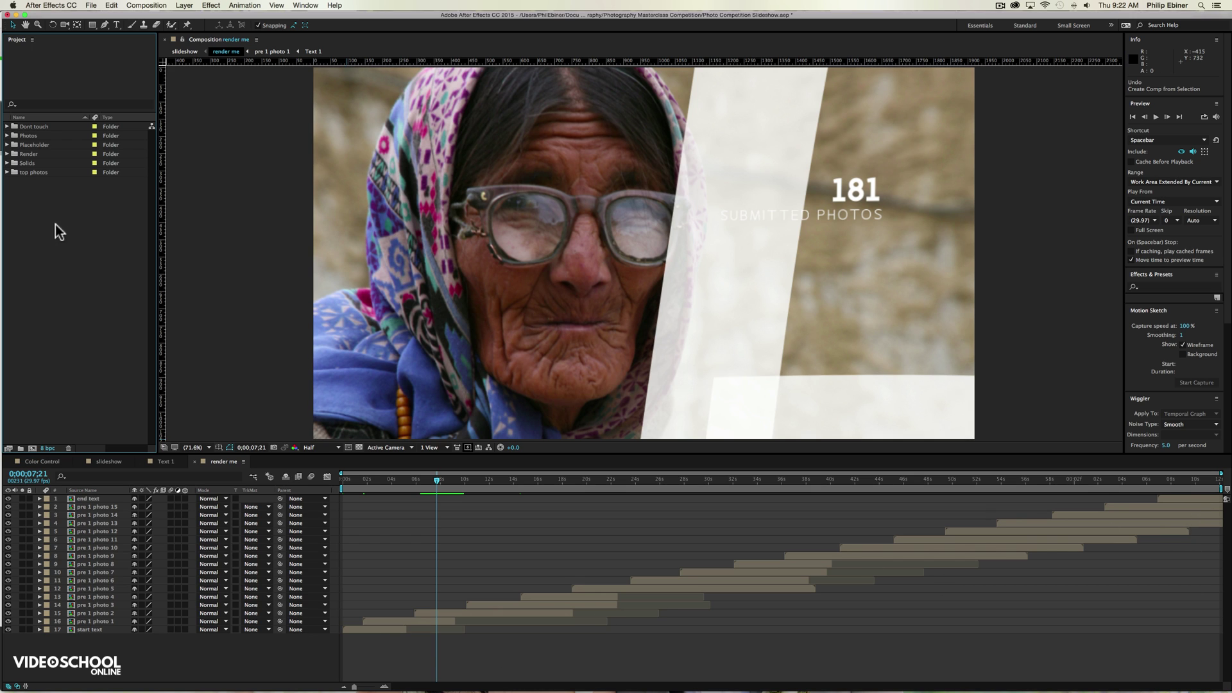
Filter the Project panel for 'render' and nest 'render me' into a new comp, 'render me 2'
left_click(68, 106)
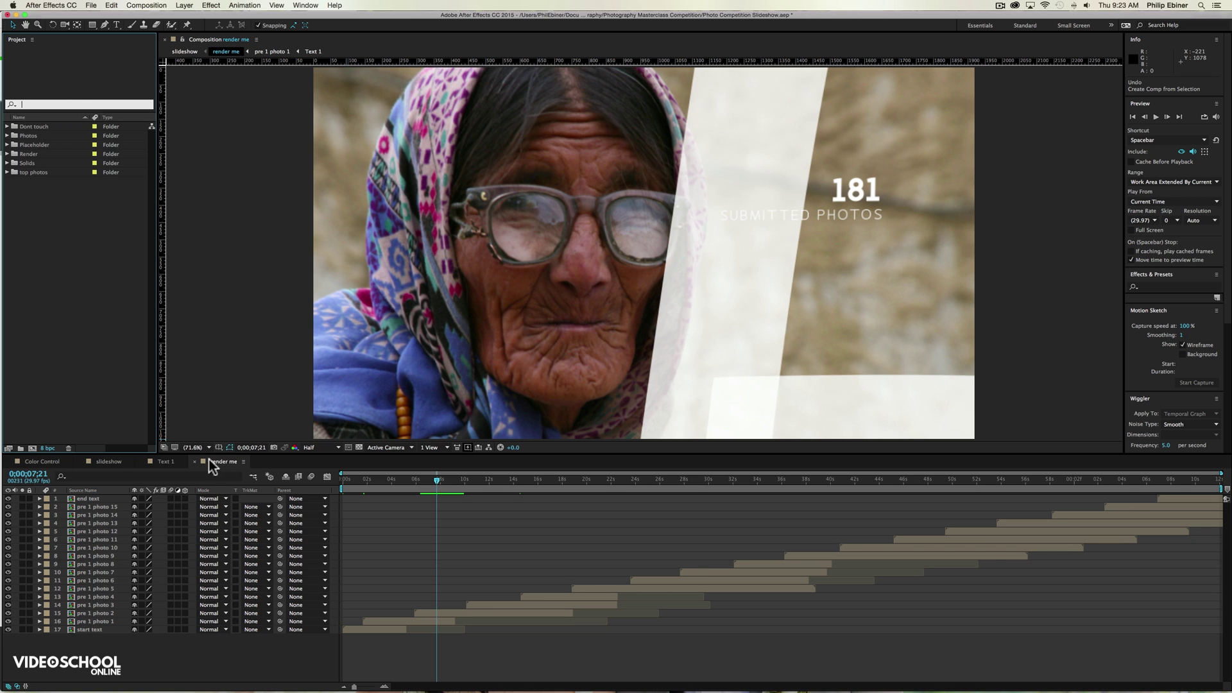
type("render")
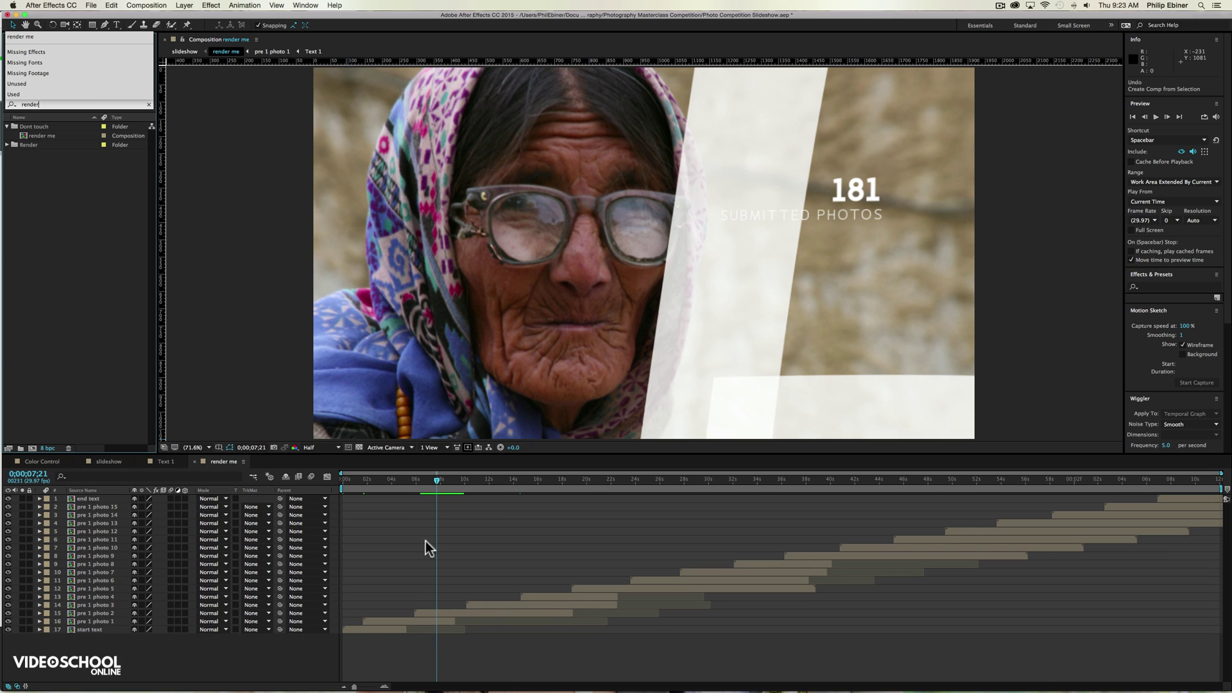
left_click(138, 220)
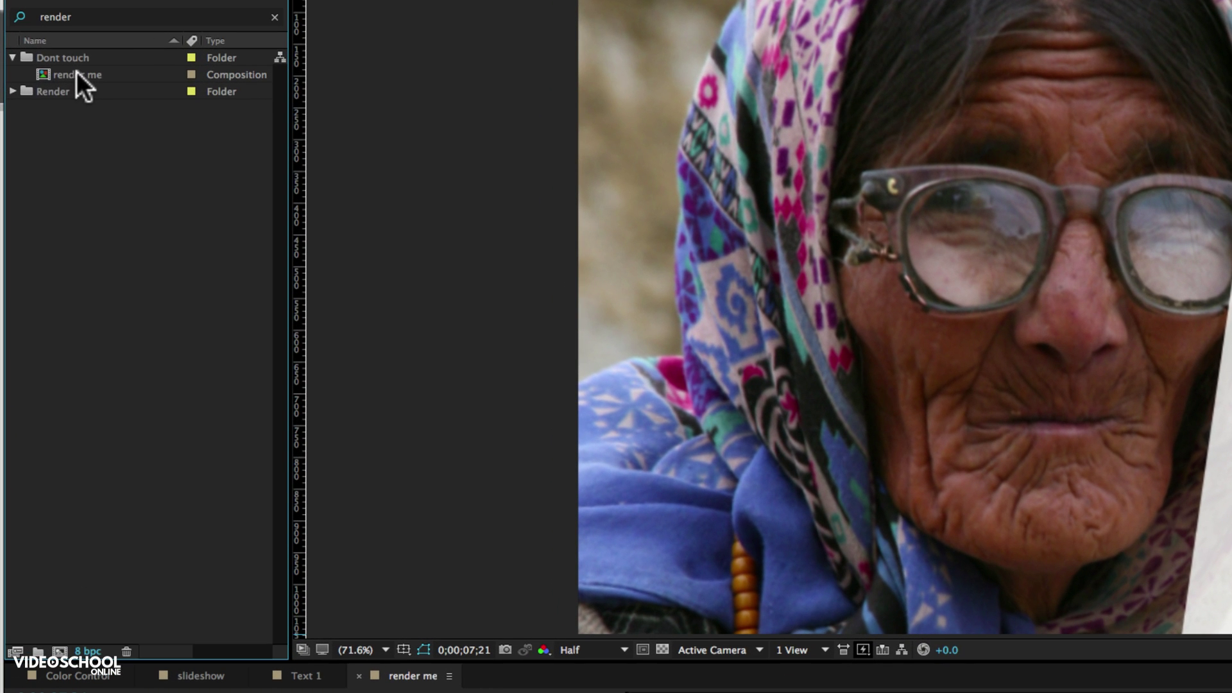
left_click_drag(75, 71, 62, 650)
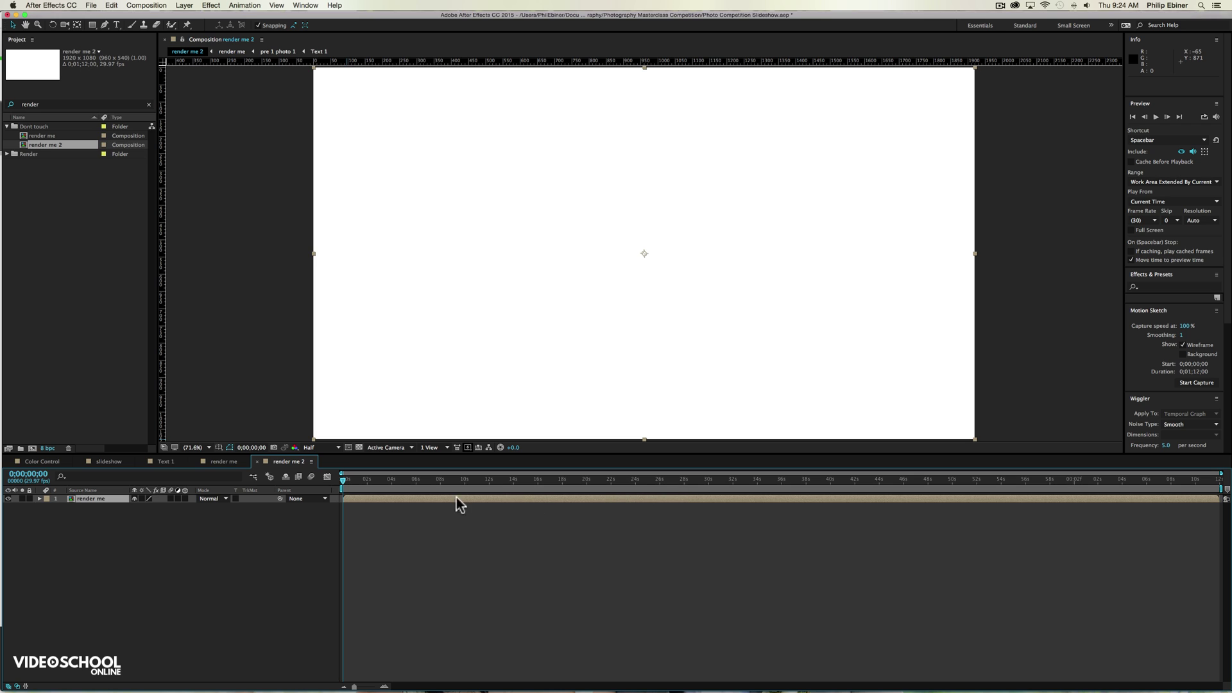
Rename 'render me 2' to 'Full Comp', clear the project search, and scrub to about 5 seconds
left_click(54, 145)
key("Return")
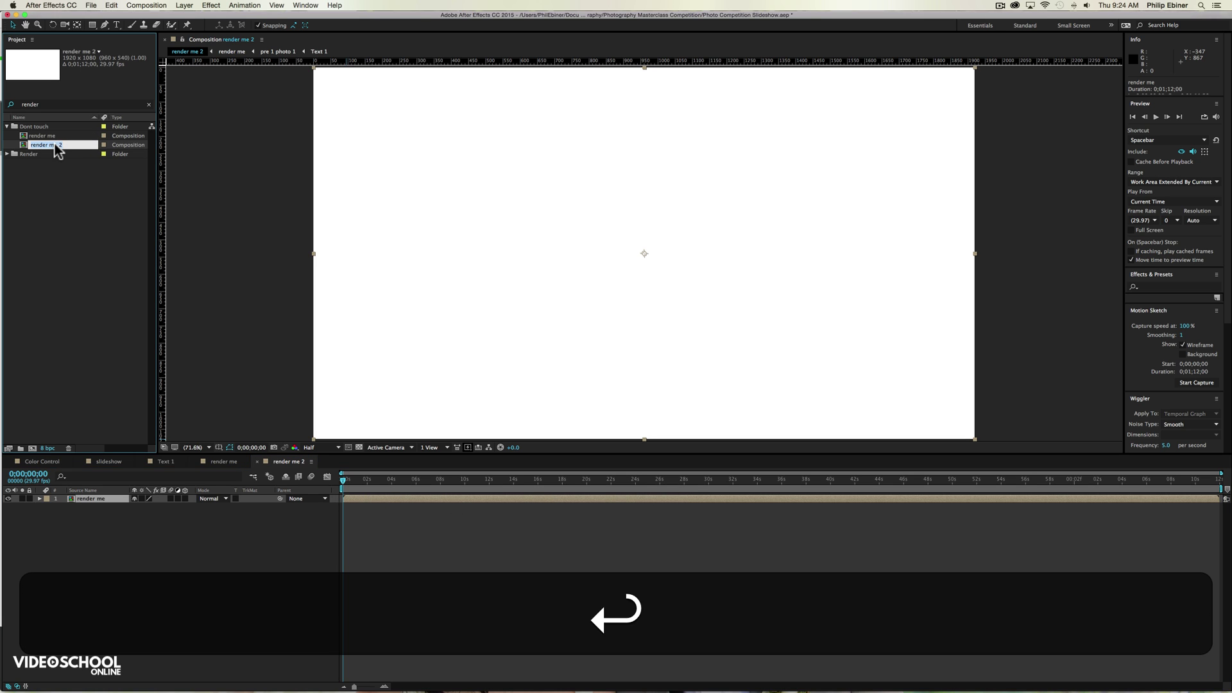
type("Full Comp")
key("Return")
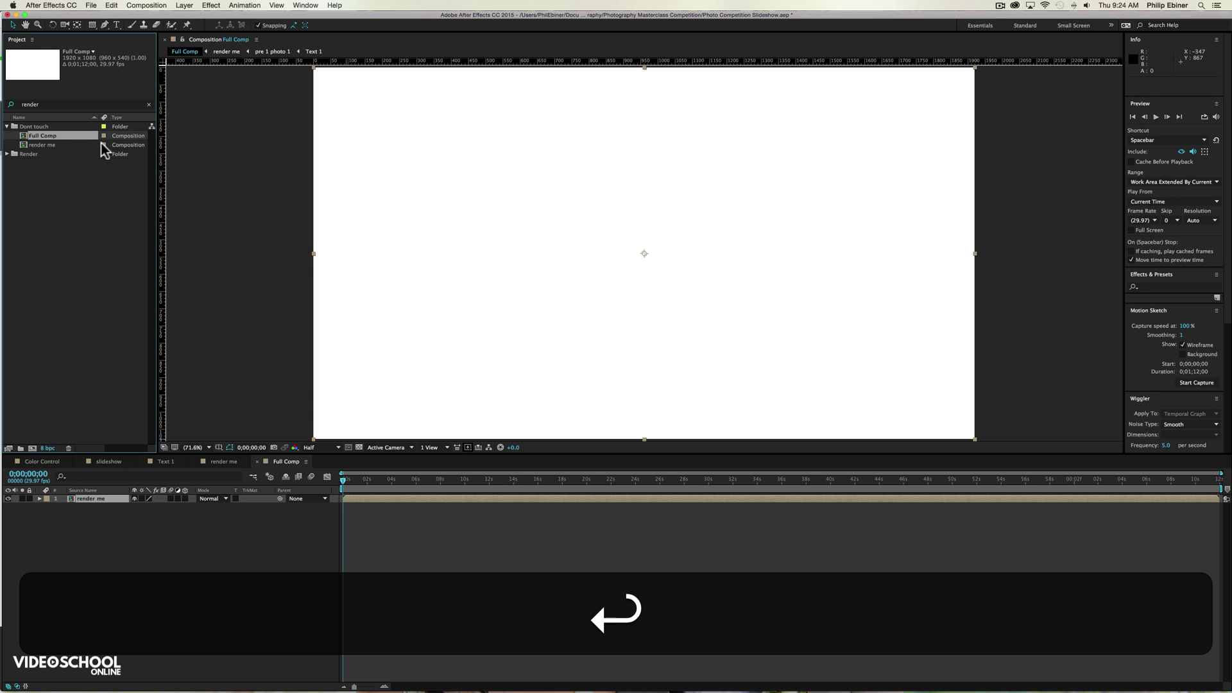
left_click(149, 104)
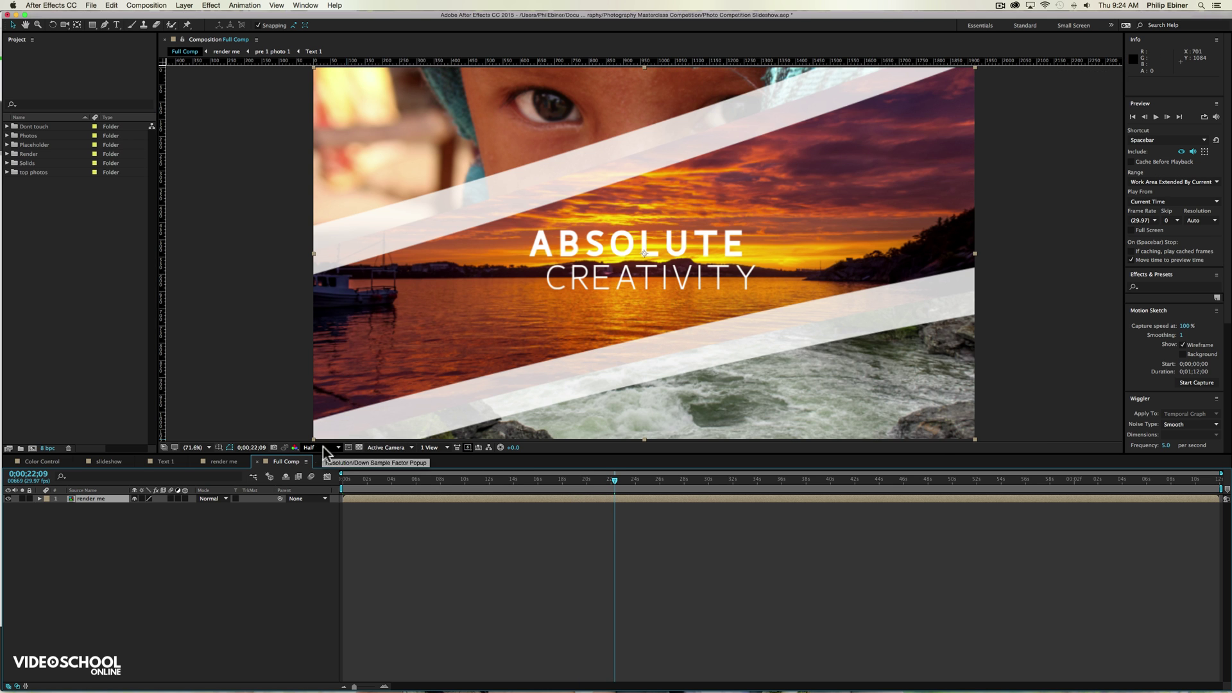
mouse_move(380, 480)
left_mouse_down()
mouse_move(406, 480)
mouse_move(392, 481)
left_mouse_up()
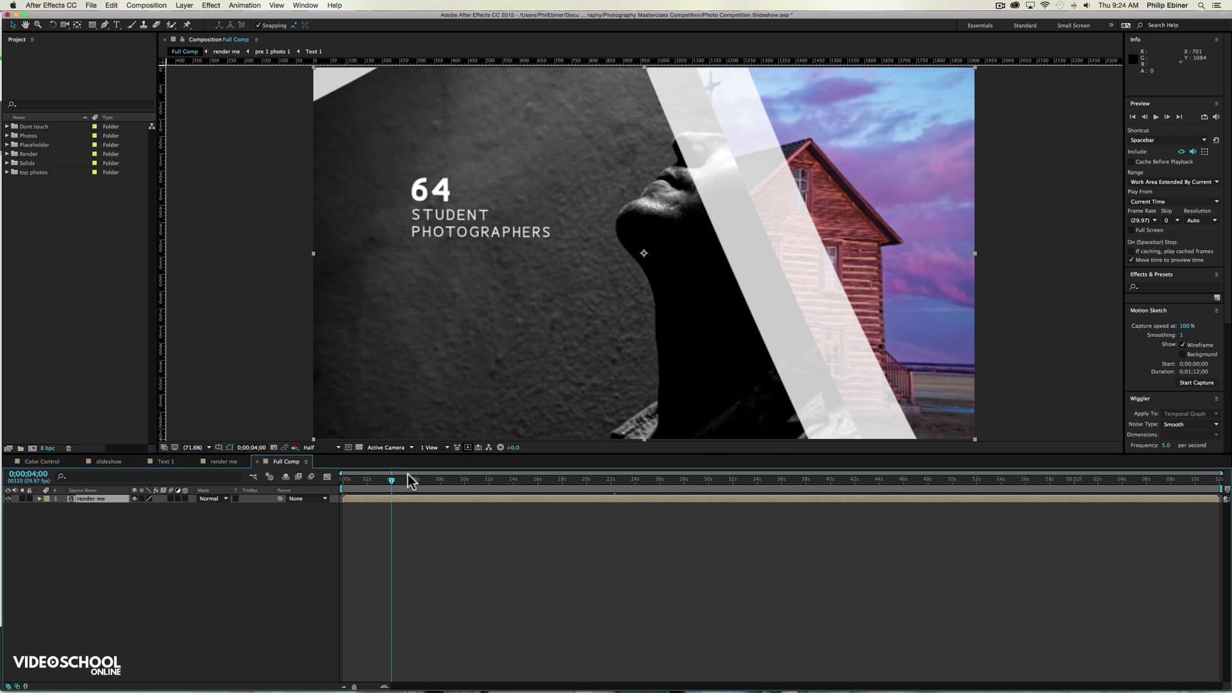
Narrow the work area to about 10 s and enable Time Remapping on the 'render me' layer
left_click_drag(1221, 488, 418, 488)
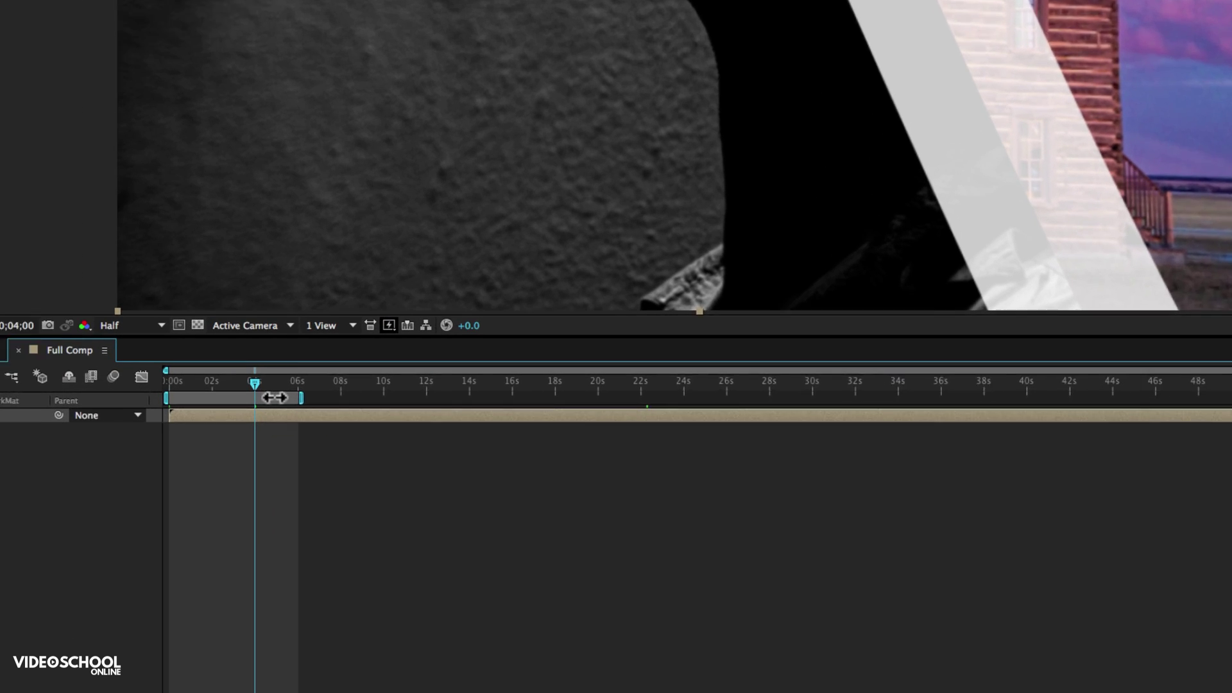
left_click_drag(274, 398, 361, 392)
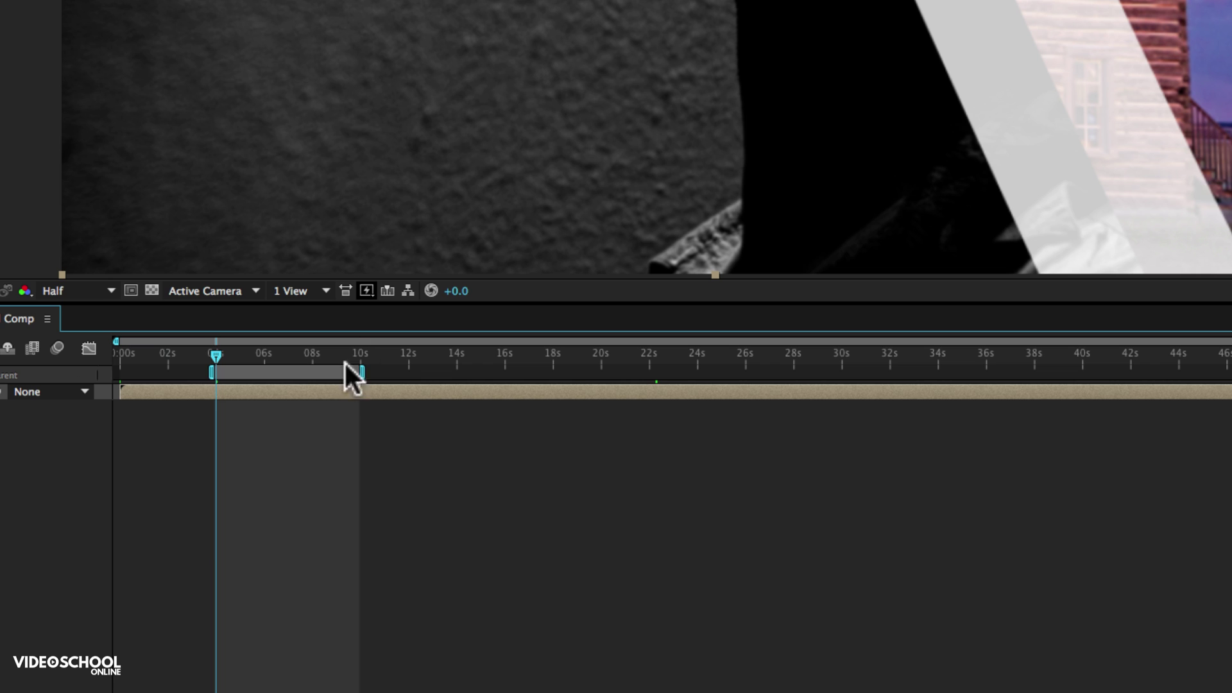
right_click(325, 390)
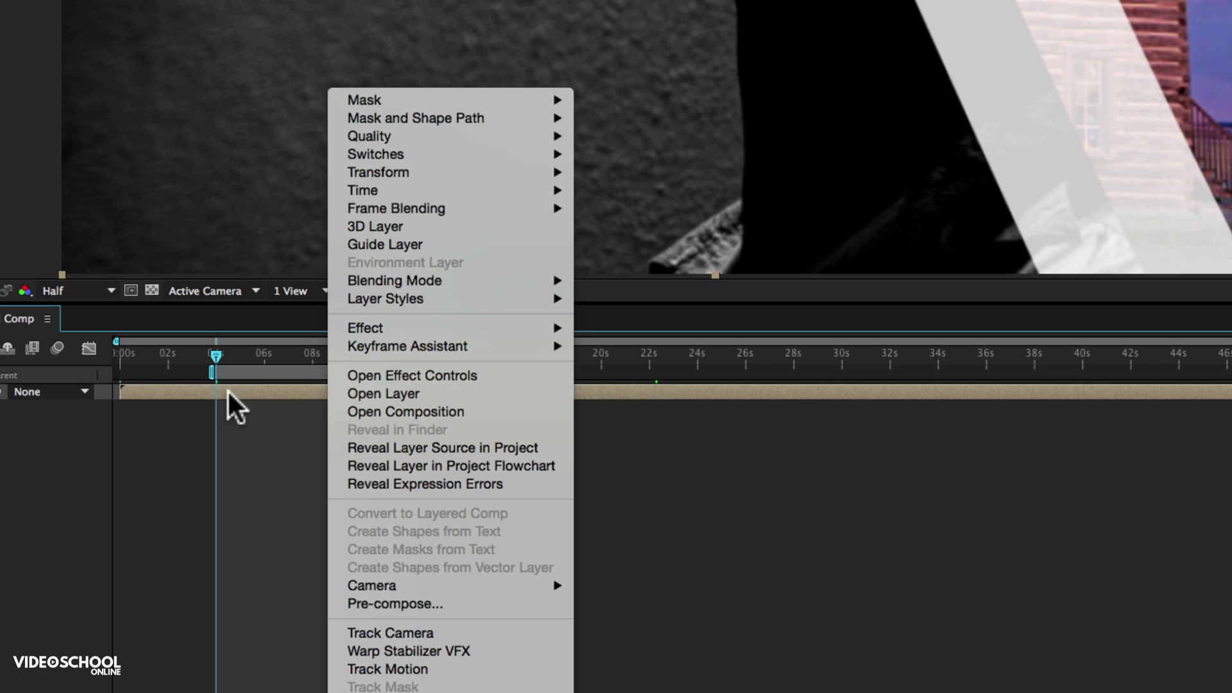
mouse_move(395, 189)
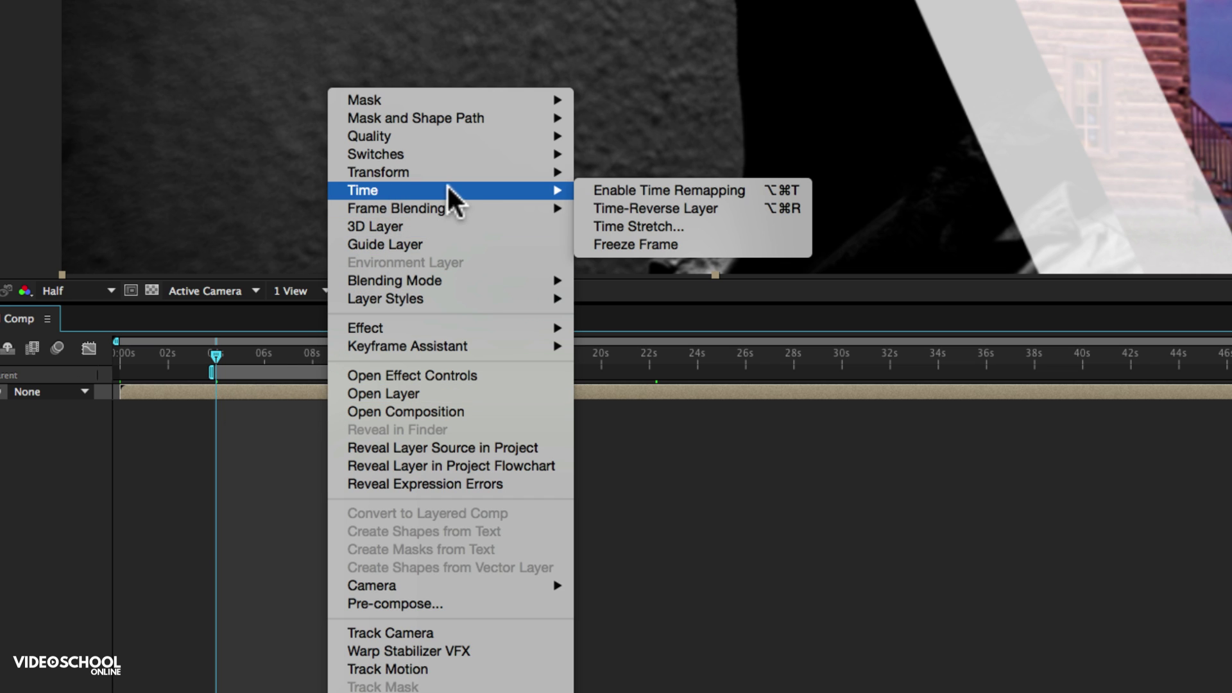
left_click(639, 188)
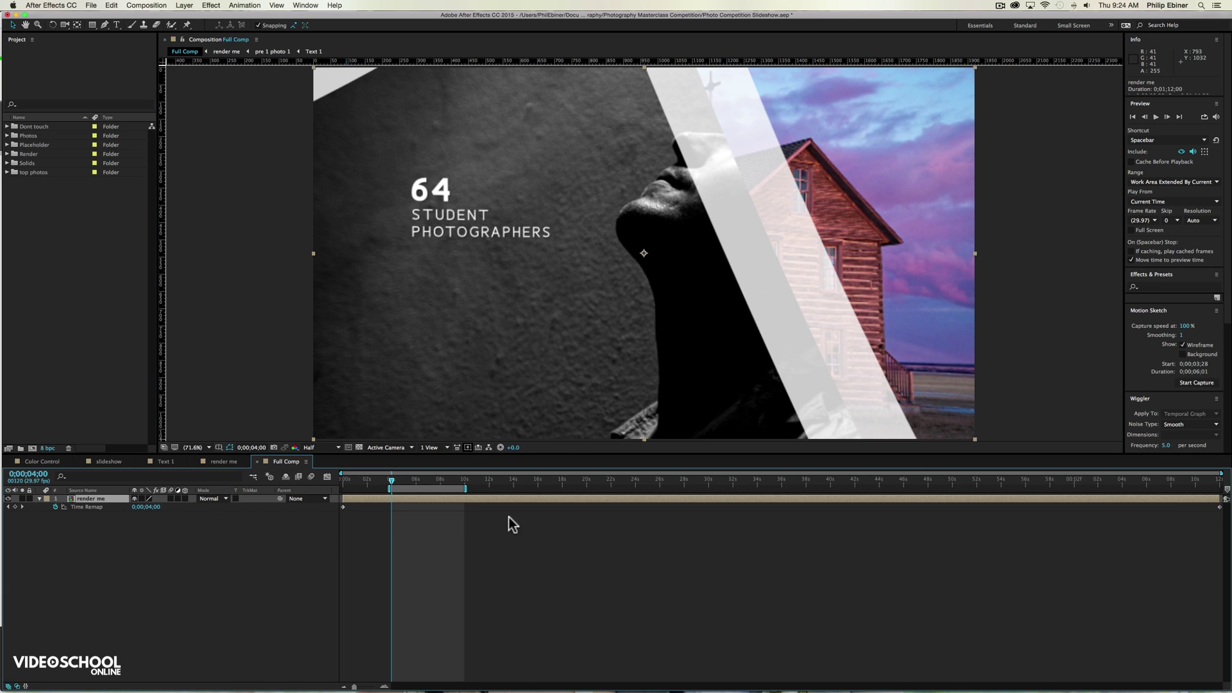
Try the last Time Remap keyframe near 10 s, revert it, then place it at the 1:12 end
left_click(341, 507)
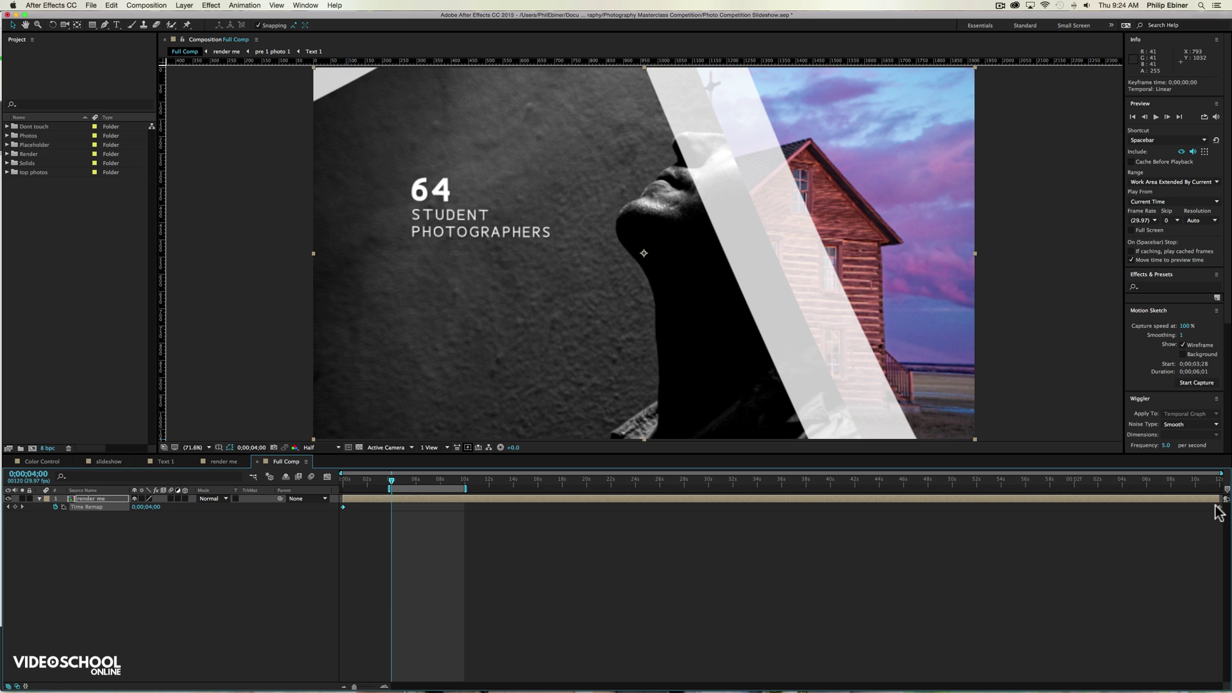
left_click_drag(1220, 507, 741, 514)
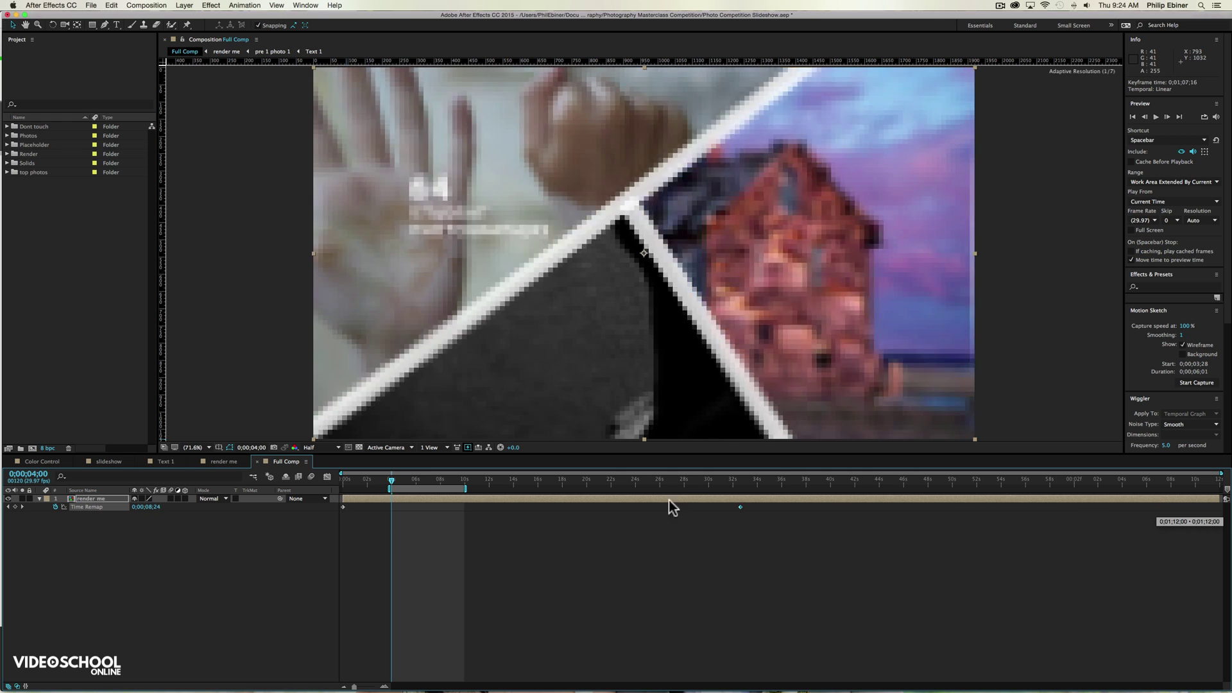
left_click_drag(669, 500, 467, 499)
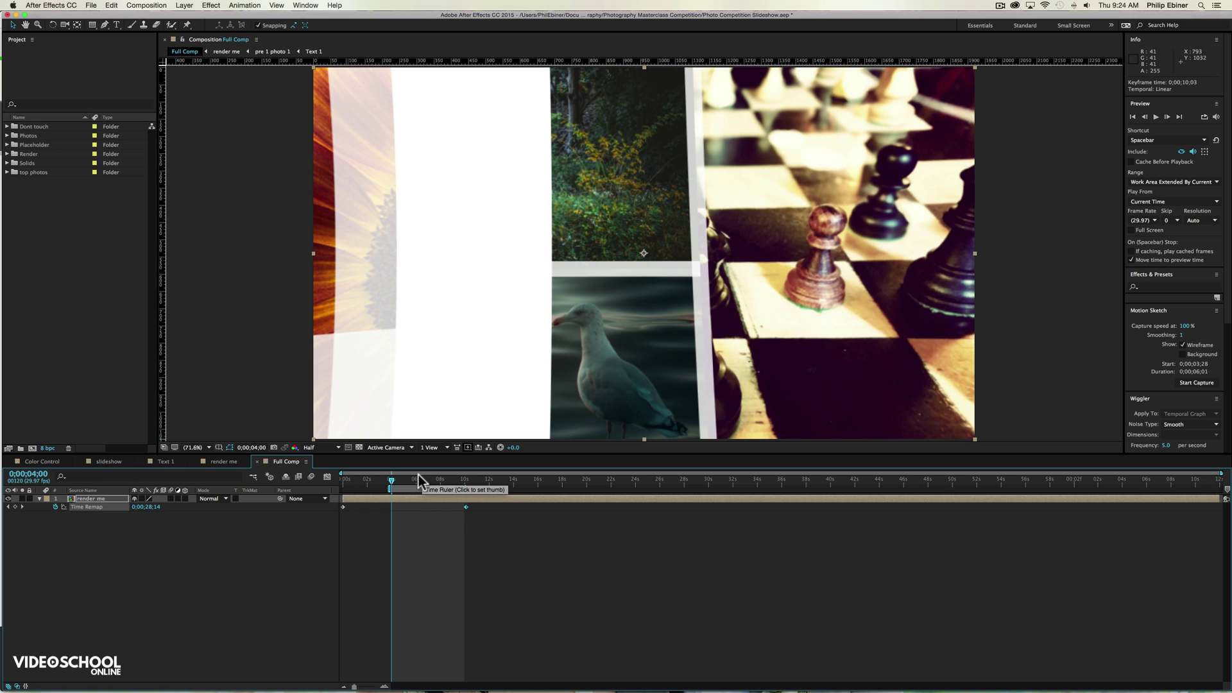
left_click_drag(408, 479, 442, 479)
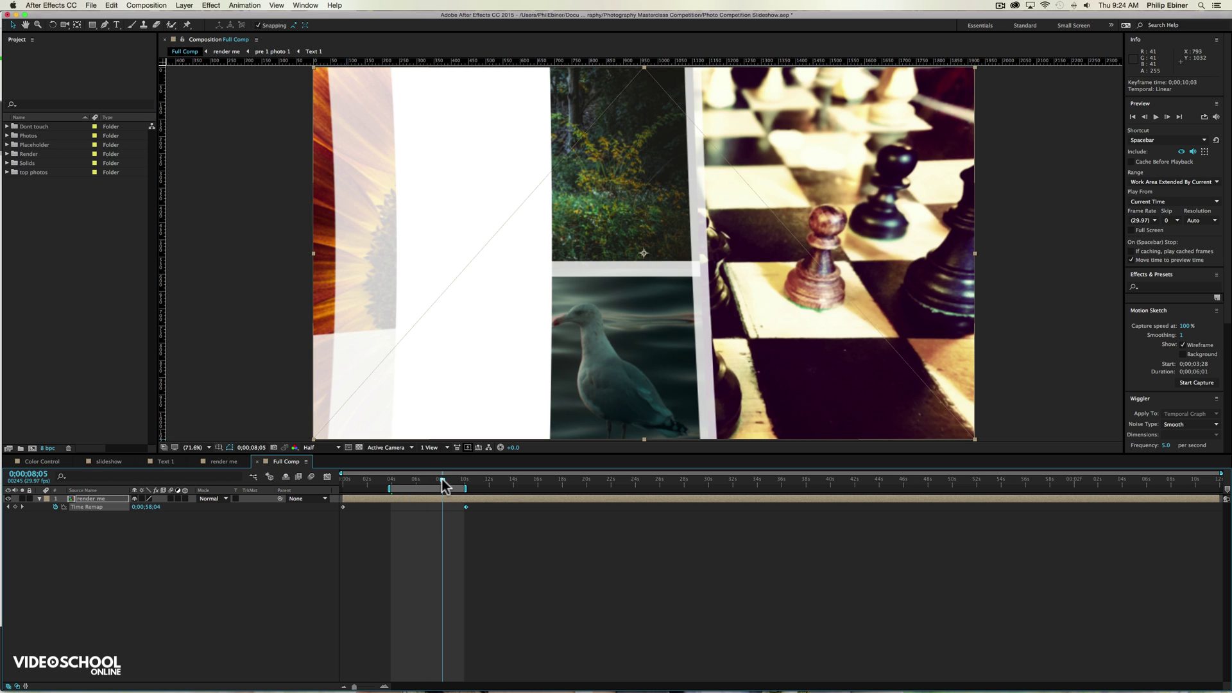
key("Delete")
left_click_drag(1177, 529, 1218, 530)
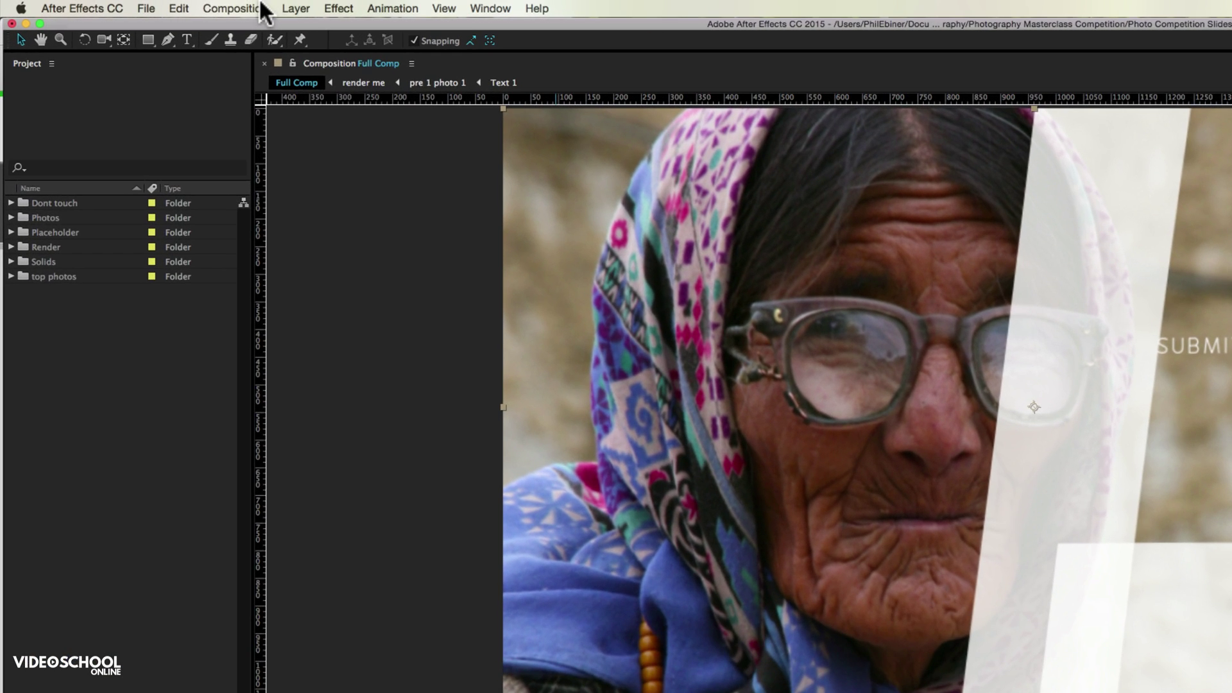
In Composition Settings, change Full Comp's Duration from 0;01;12;00 to 0;02;24;00
left_click(159, 6)
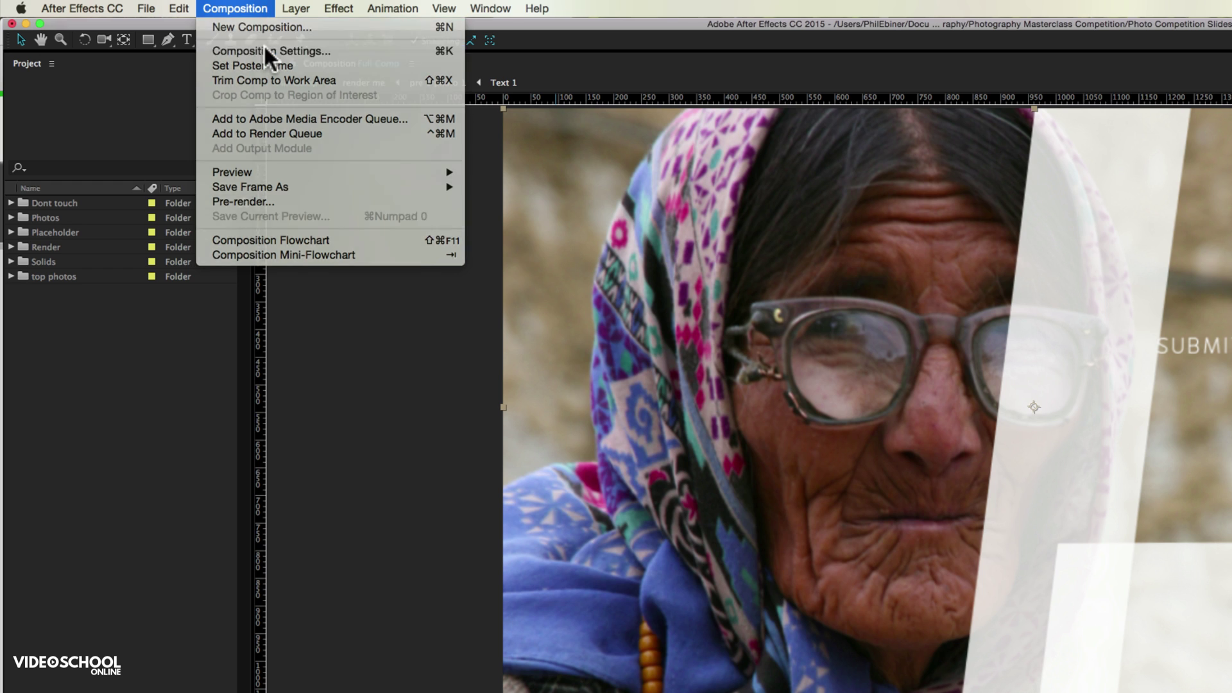
left_click(264, 47)
left_click(596, 434)
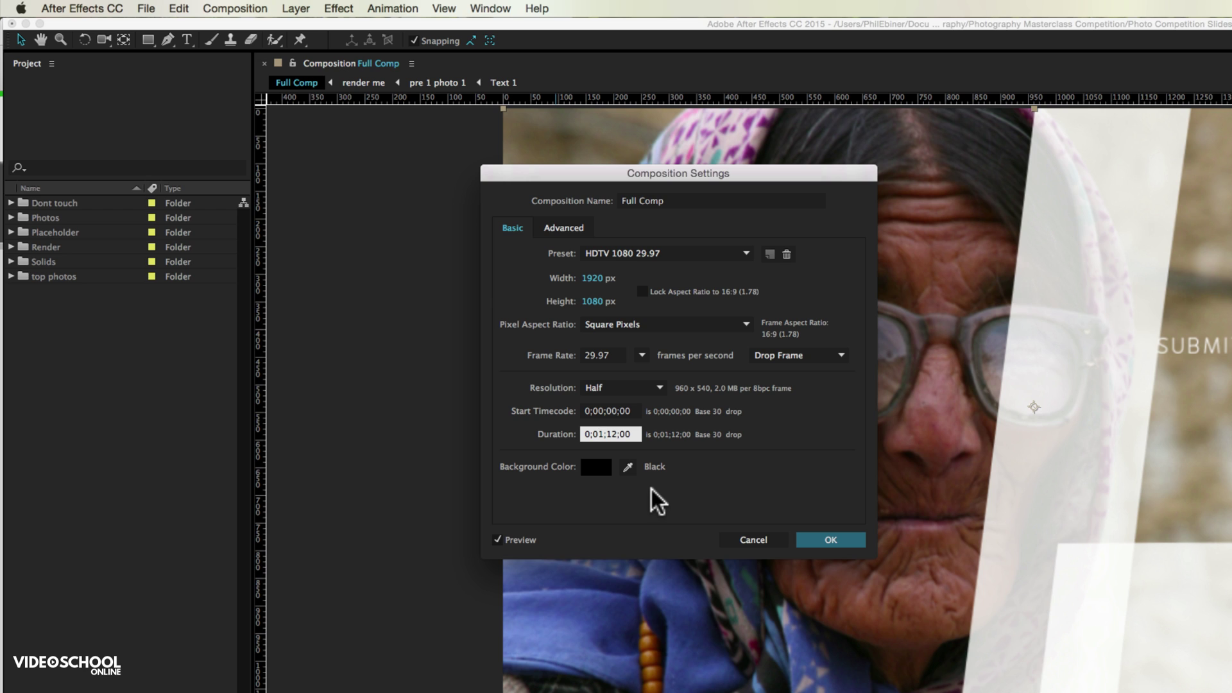
key("Delete")
type("2")
left_click(614, 434)
key("BackSpace")
type("4")
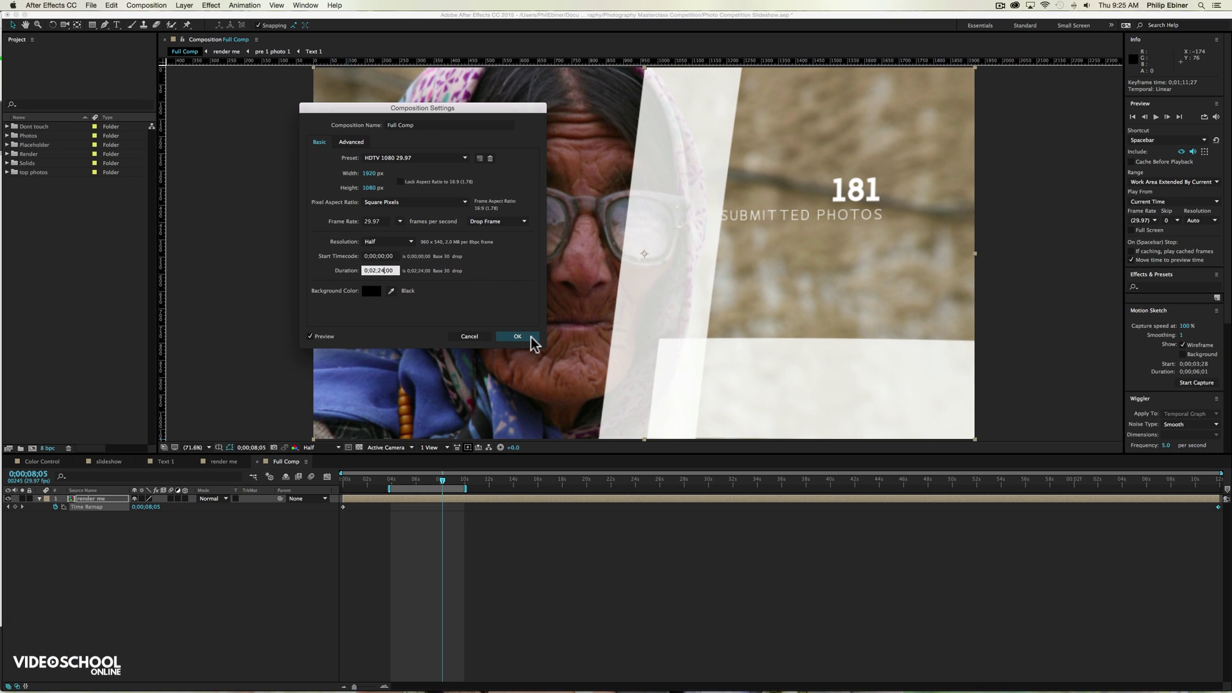
left_click(518, 336)
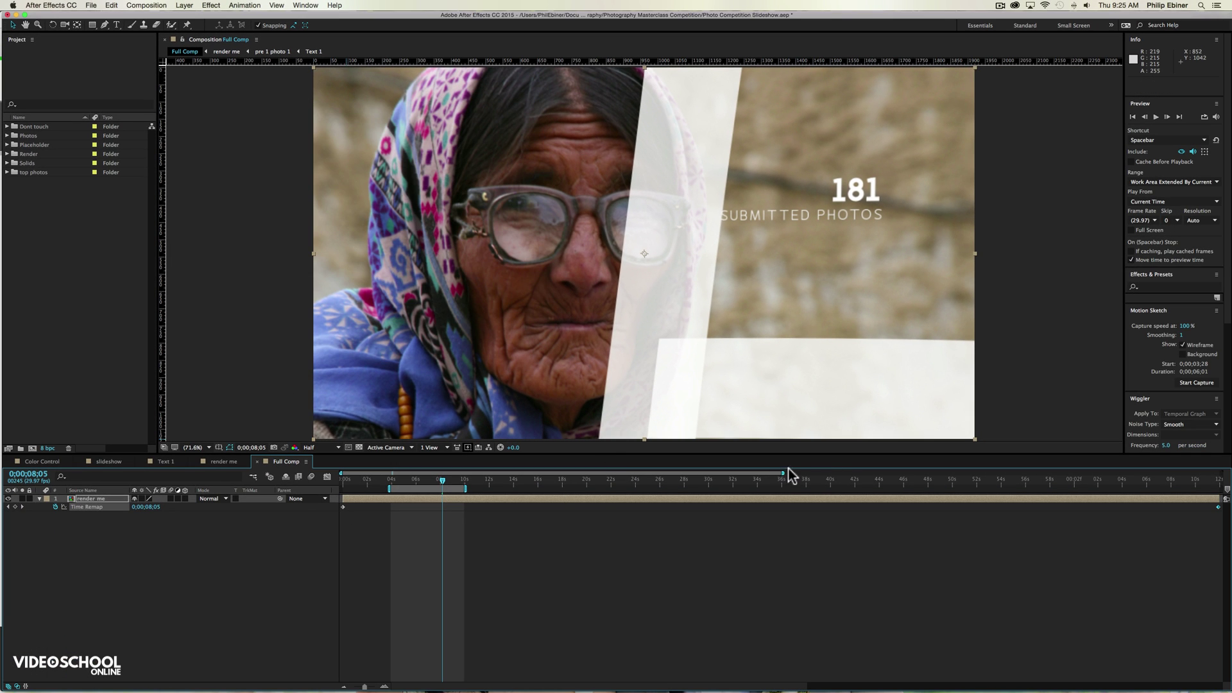
Zoom the timeline out fully and drag the last Time Remap keyframe toward the 2:24 end
left_click_drag(783, 475, 1226, 486)
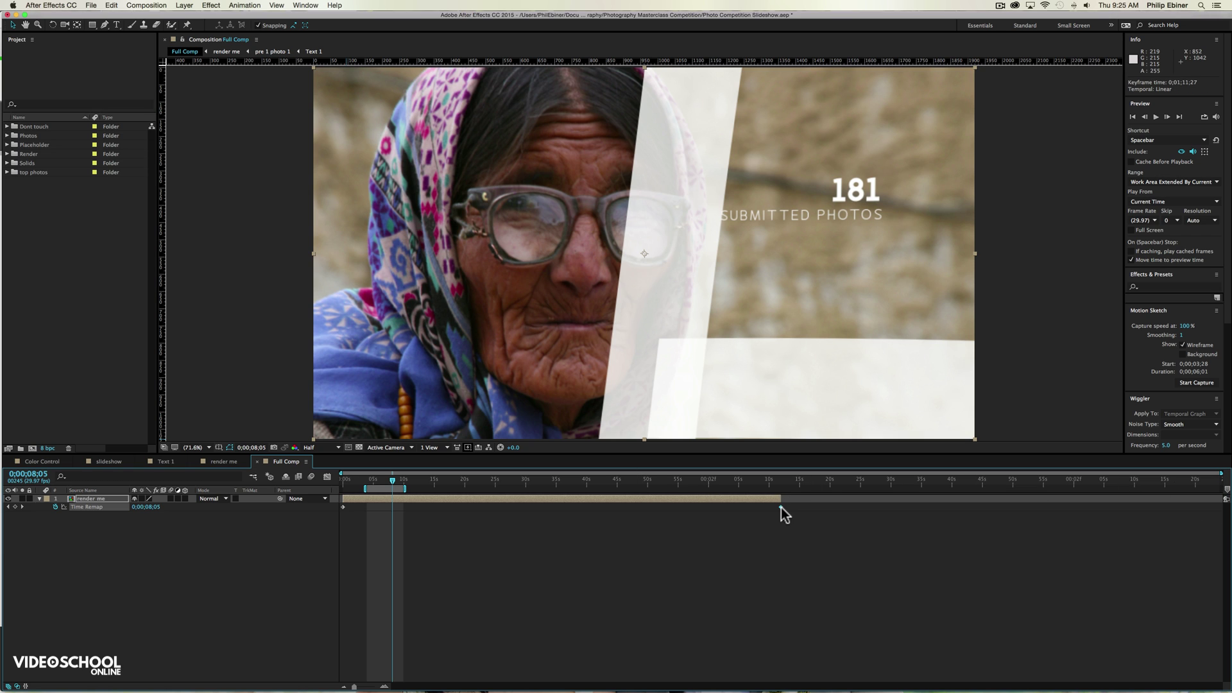
left_click_drag(780, 507, 1222, 520)
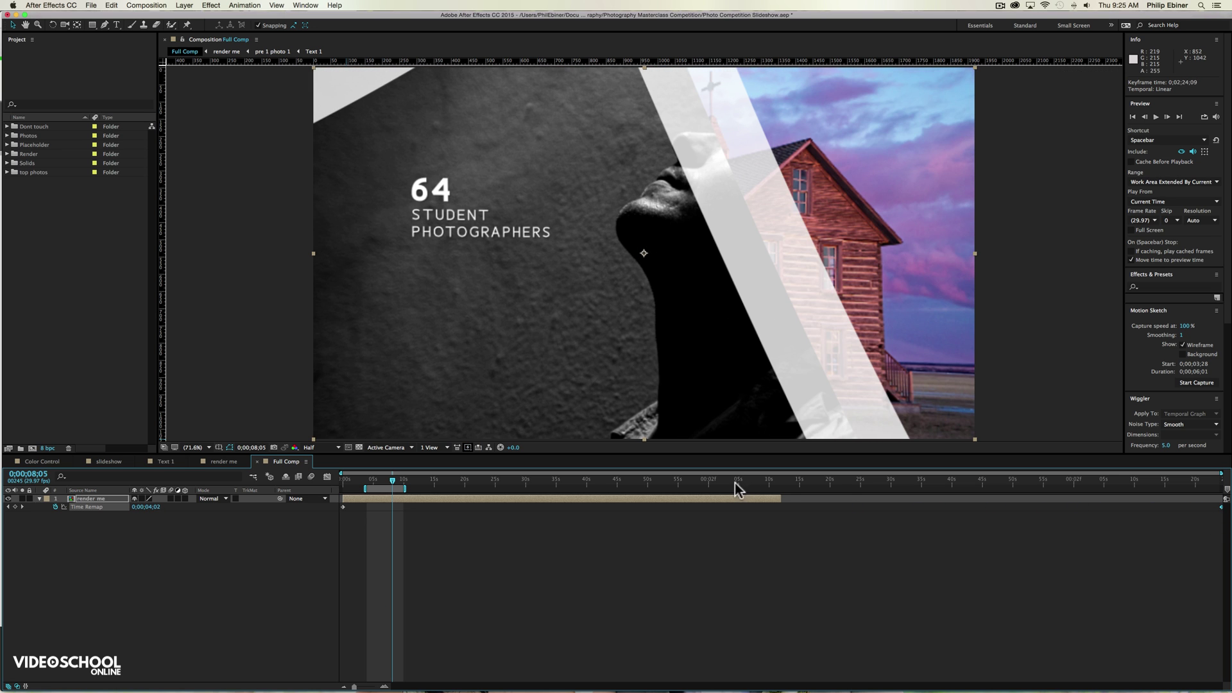
left_click_drag(790, 482, 814, 482)
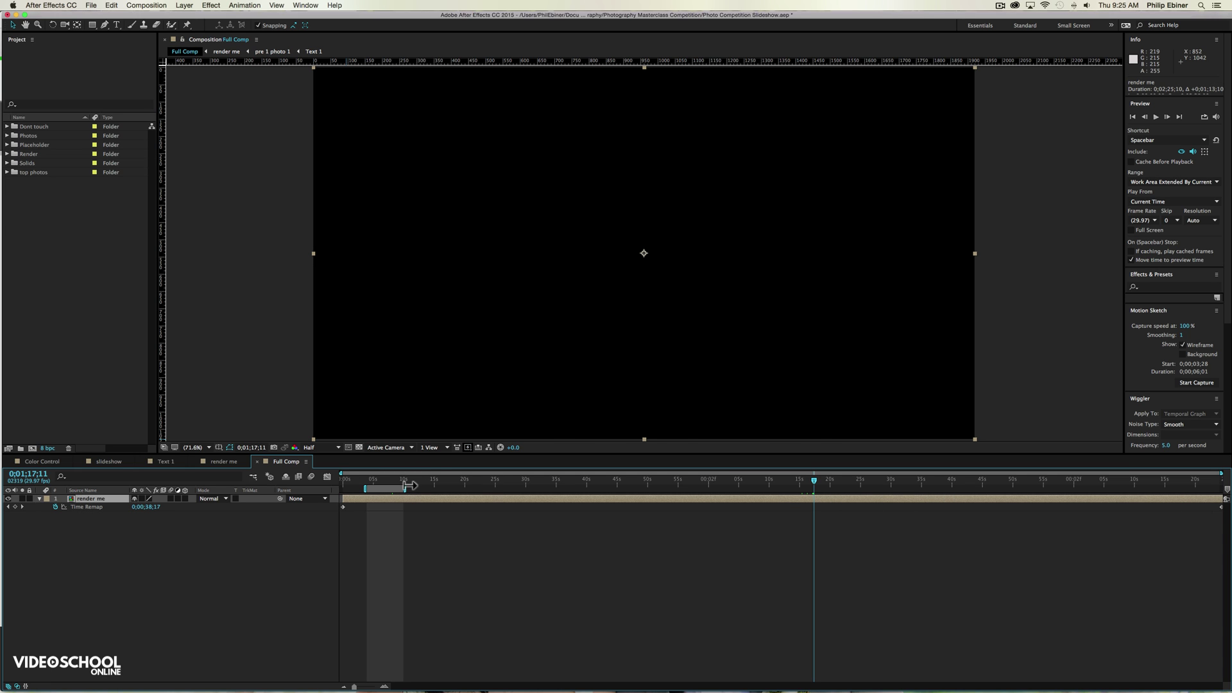
Shorten the work area to end around 11 s and RAM preview it
left_click_drag(408, 486, 1020, 495)
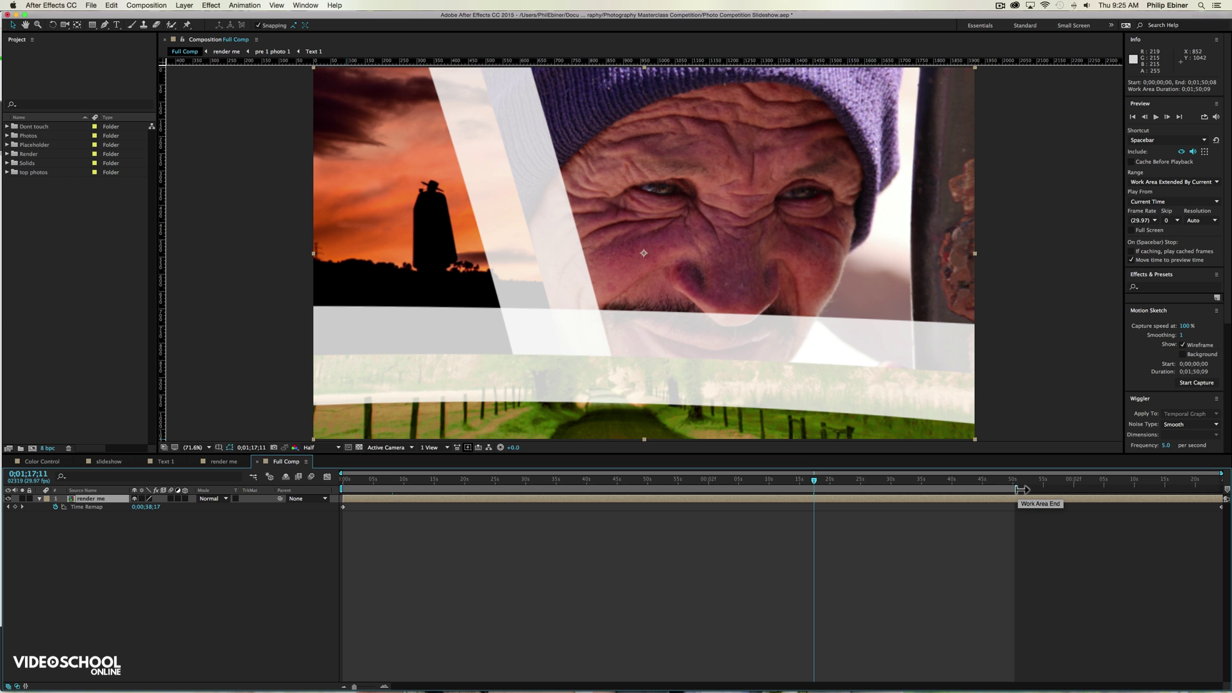
left_click_drag(1020, 489, 414, 488)
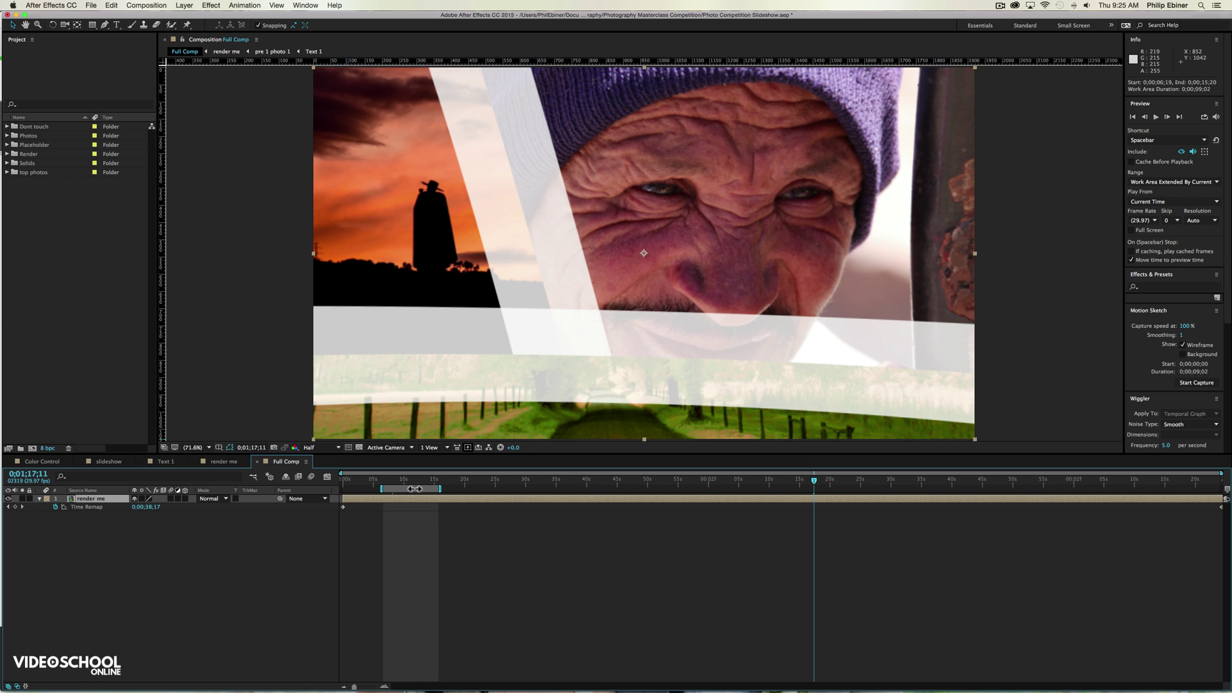
left_click(409, 480)
key("0")
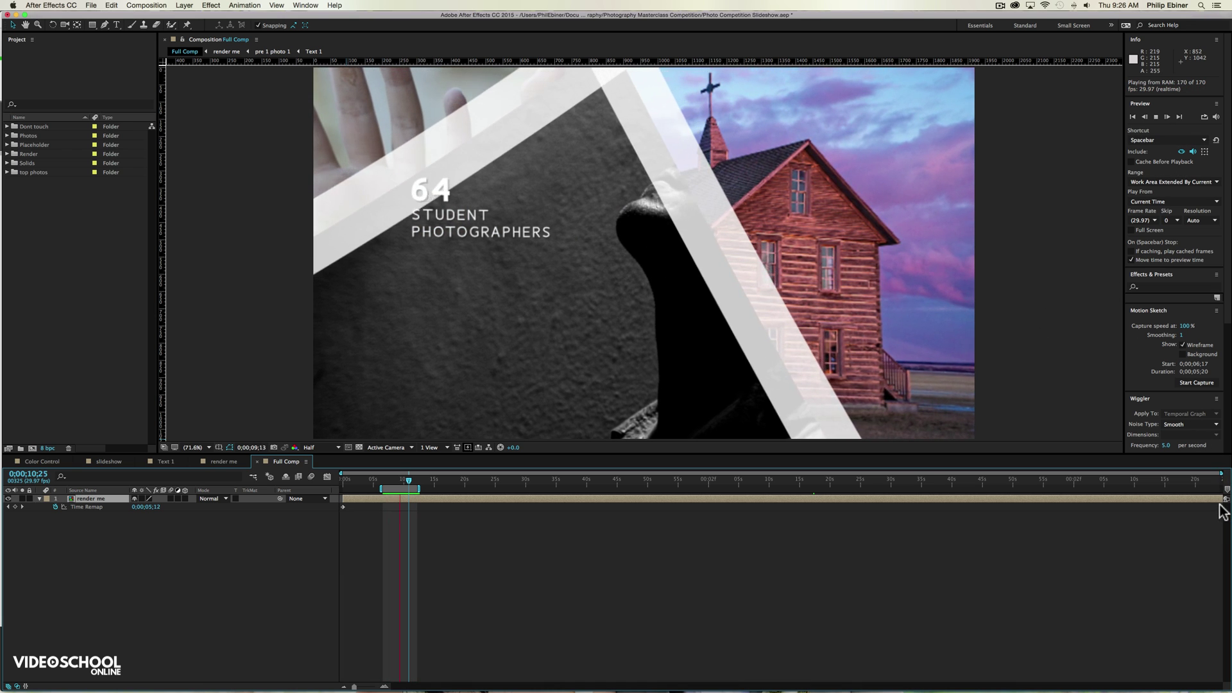
Pull the final Time Remap keyframe back to about 1:30 and replay the RAM preview
left_click_drag(1220, 506, 1026, 507)
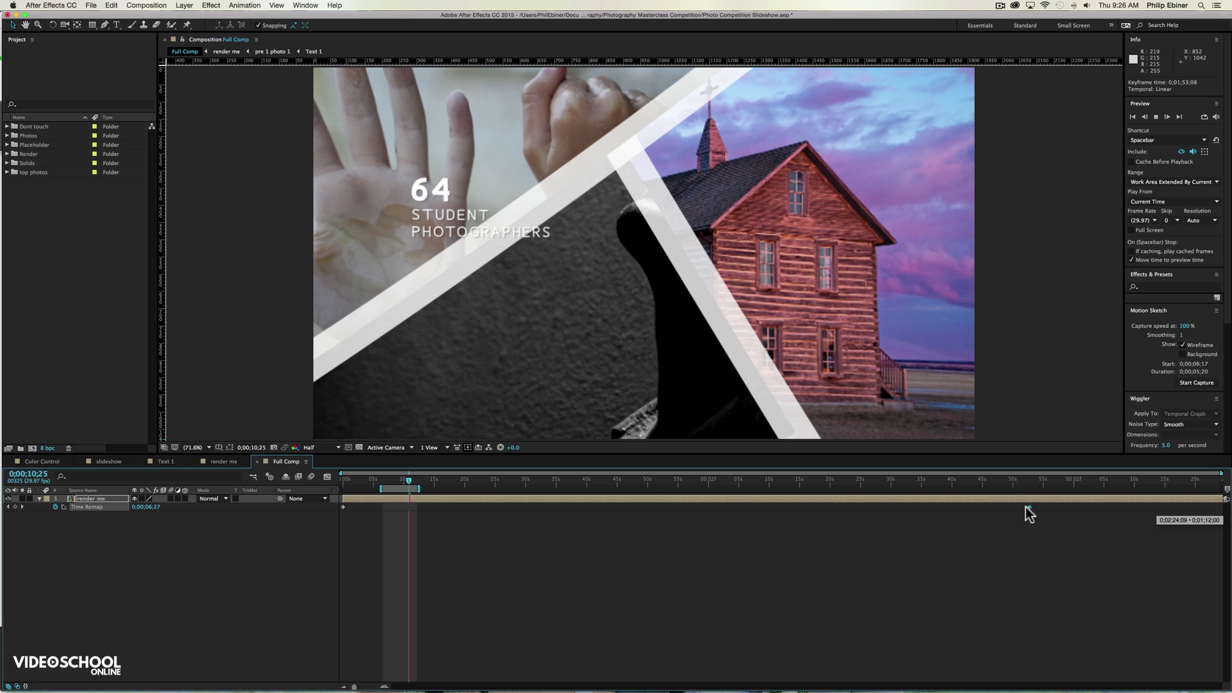
left_click_drag(906, 506, 893, 505)
key("0")
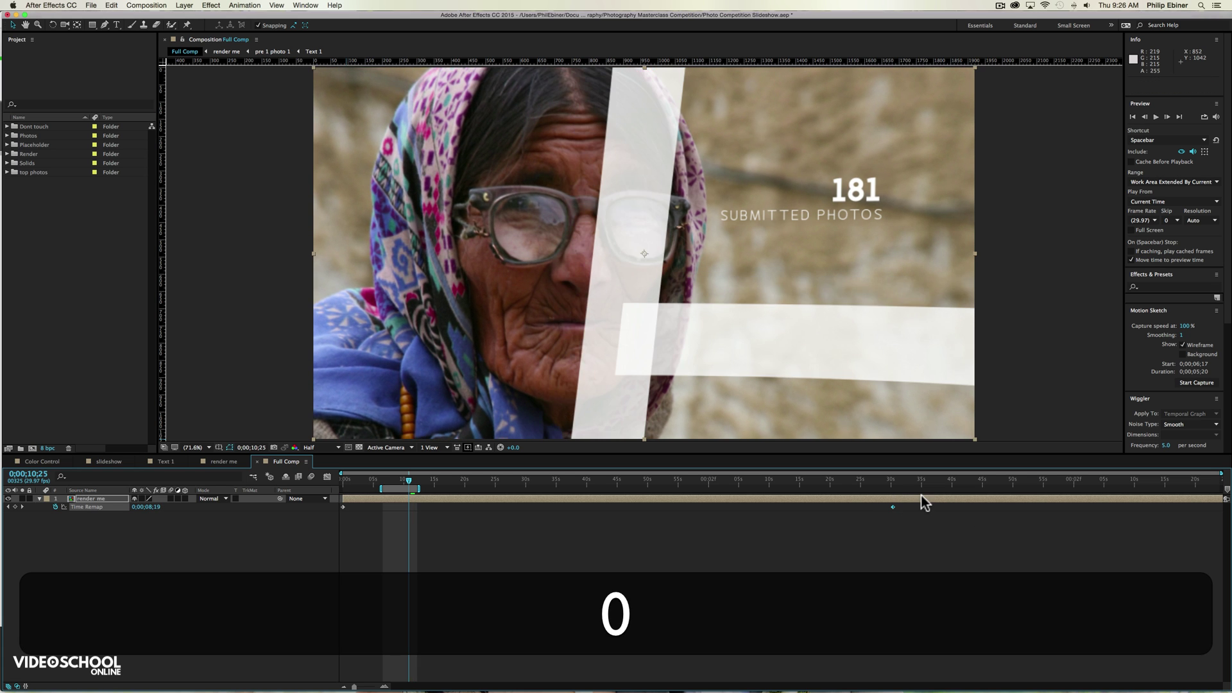
key("0")
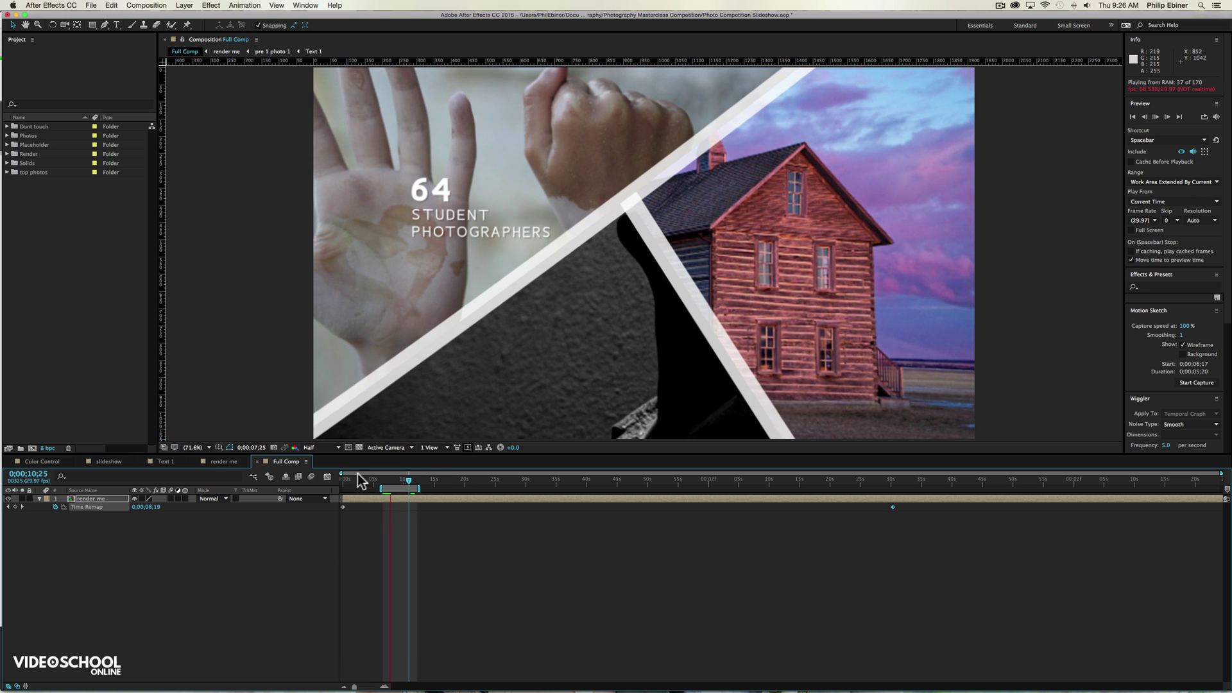
Set the viewer resolution to Quarter, dismiss the cached preview error, and replay the preview
left_click(332, 448)
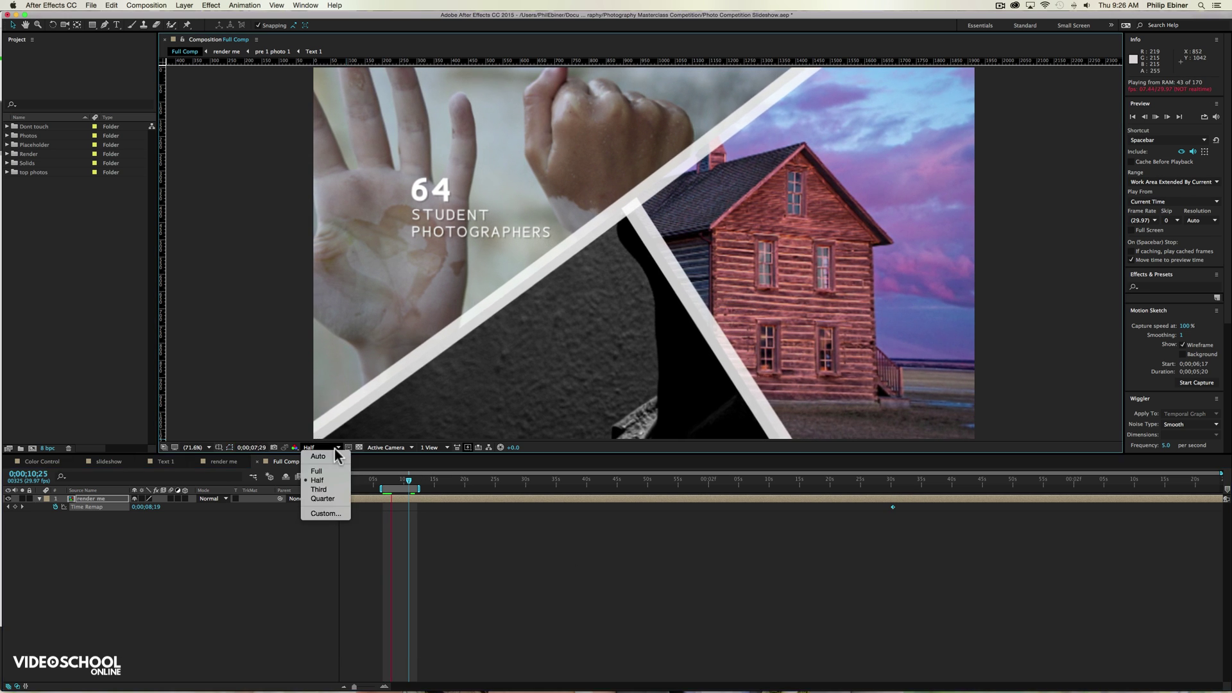
left_click(326, 496)
key("KP_0")
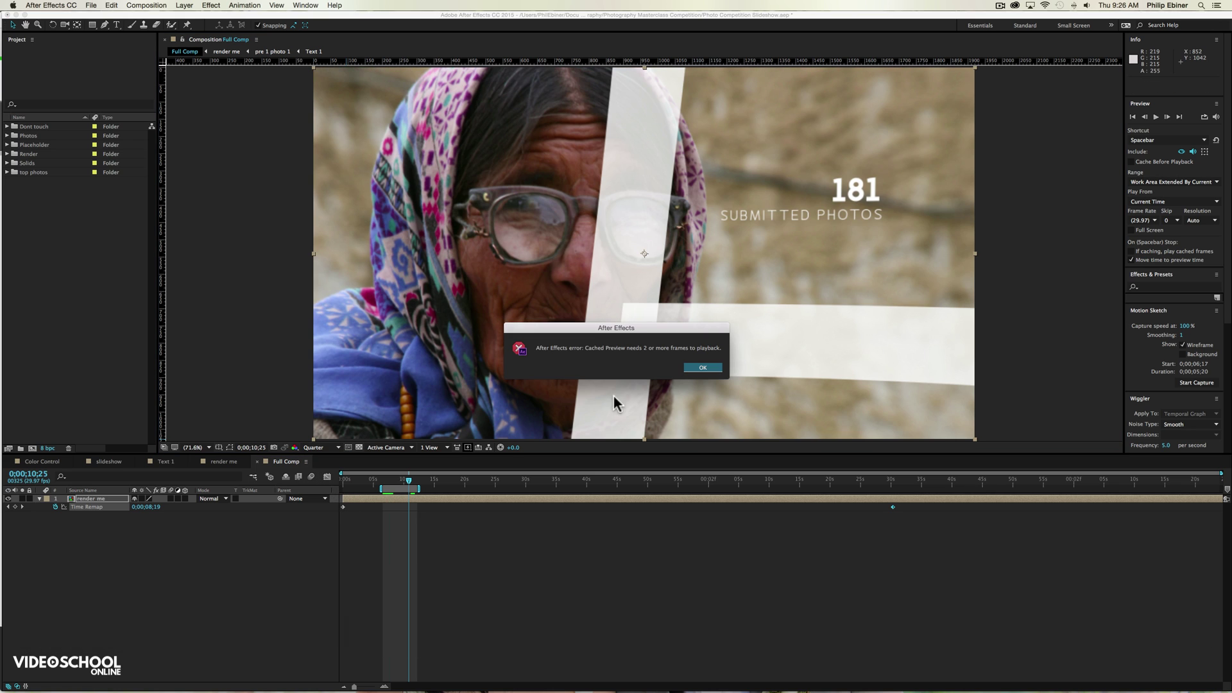
left_click(702, 367)
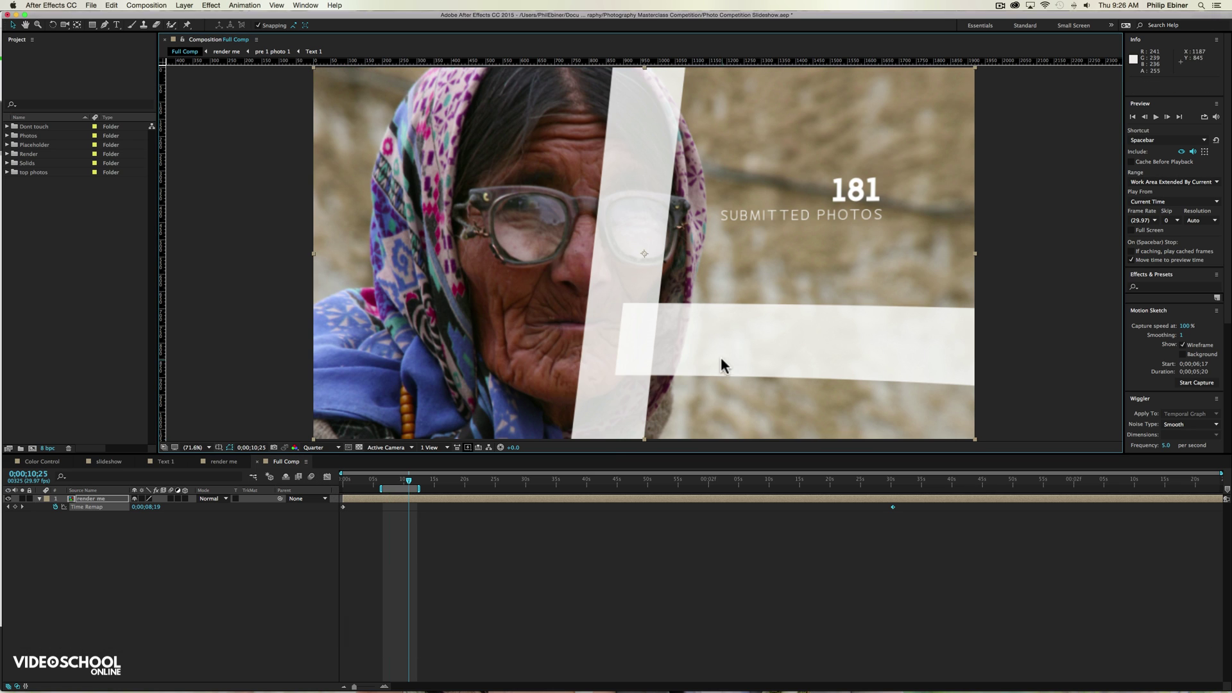
key("KP_0")
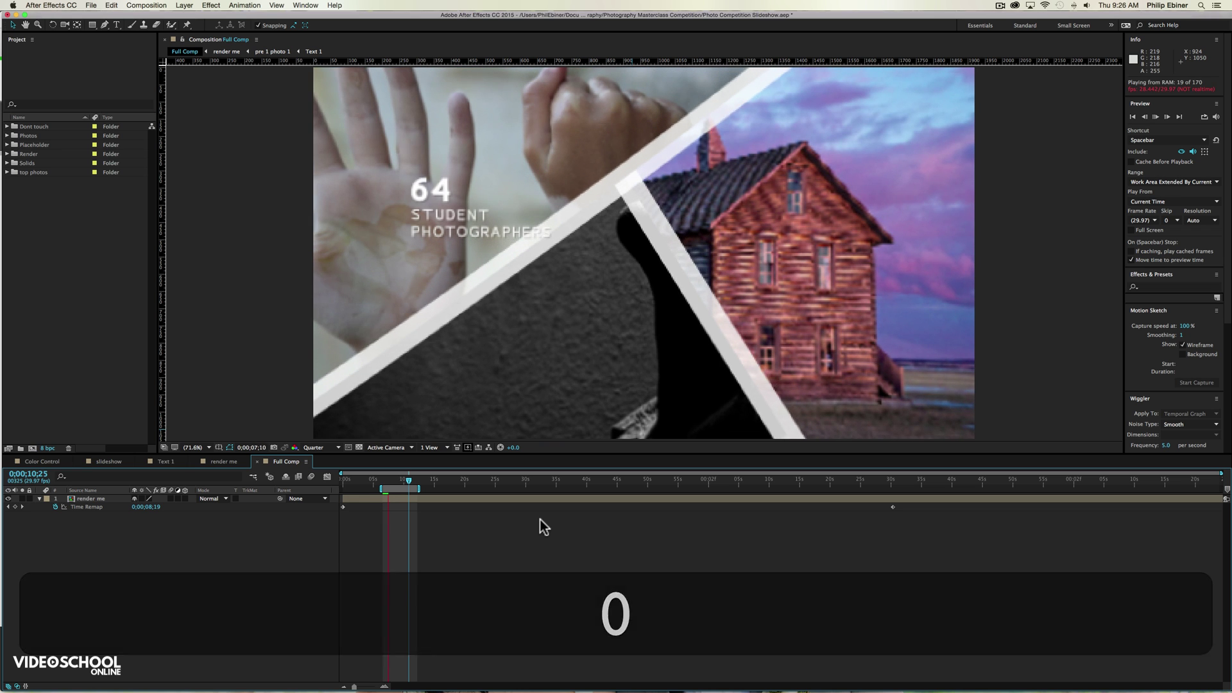